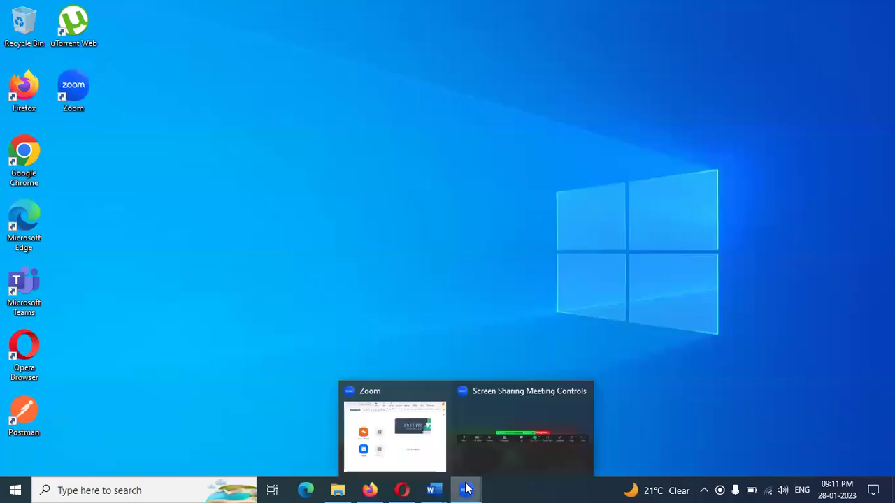
# Step: Open the Python Install and Setup guide in Word, then show the desktop
pyautogui.moveTo(438, 489)
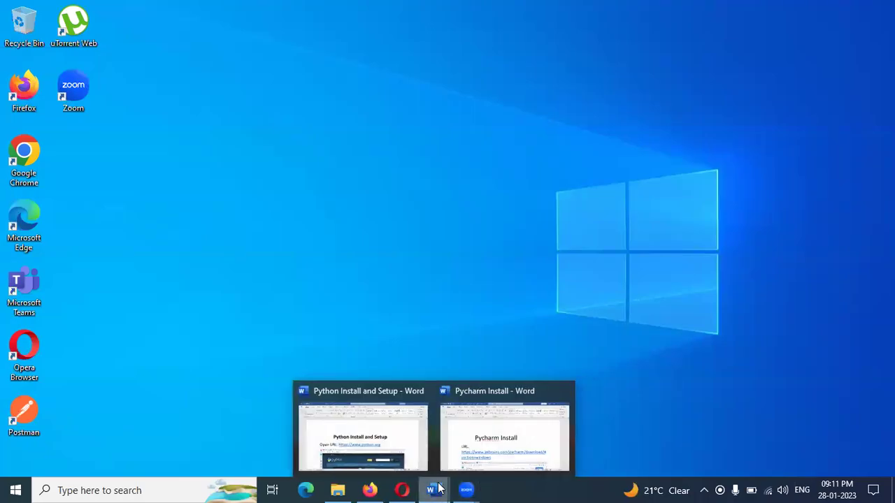
pyautogui.click(397, 438)
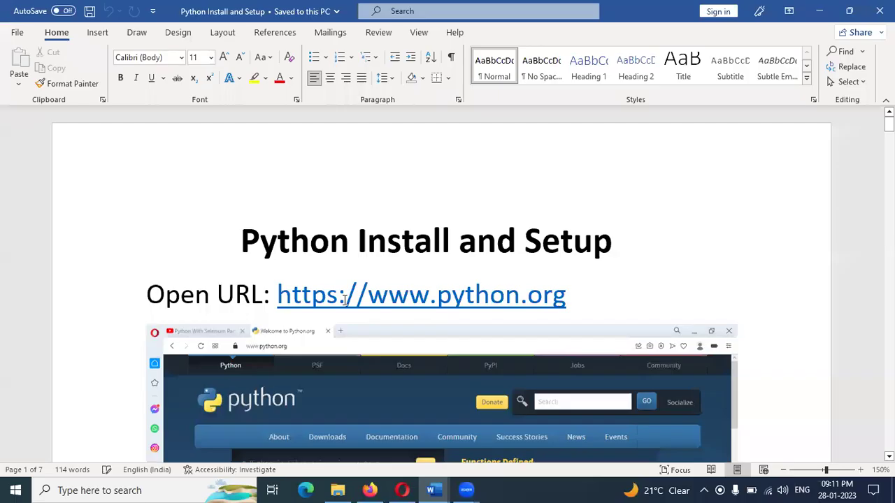
pyautogui.doubleClick(361, 255)
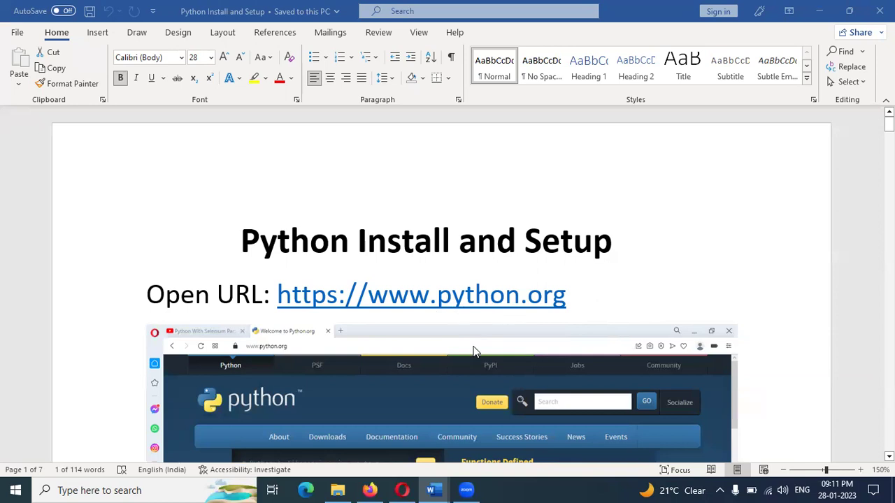
pyautogui.press('super+d')
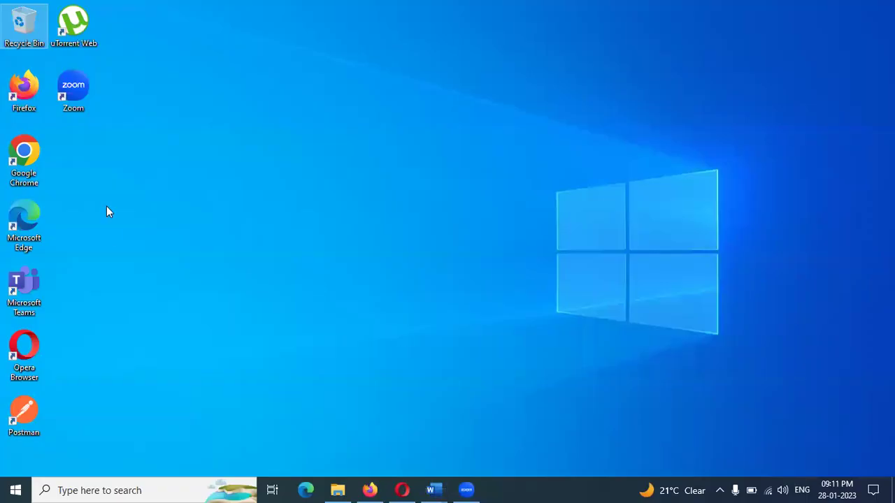
# Step: Launch Chrome and search Google for 'python'
pyautogui.doubleClick(21, 154)
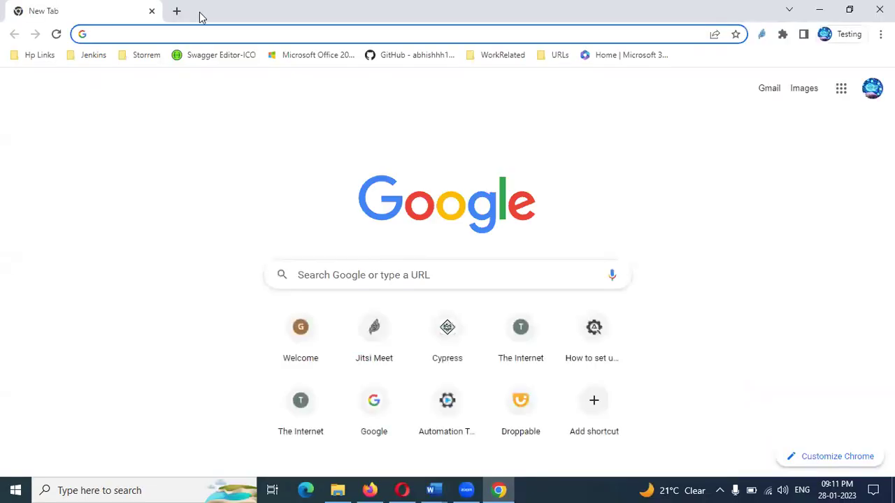
pyautogui.write('python')
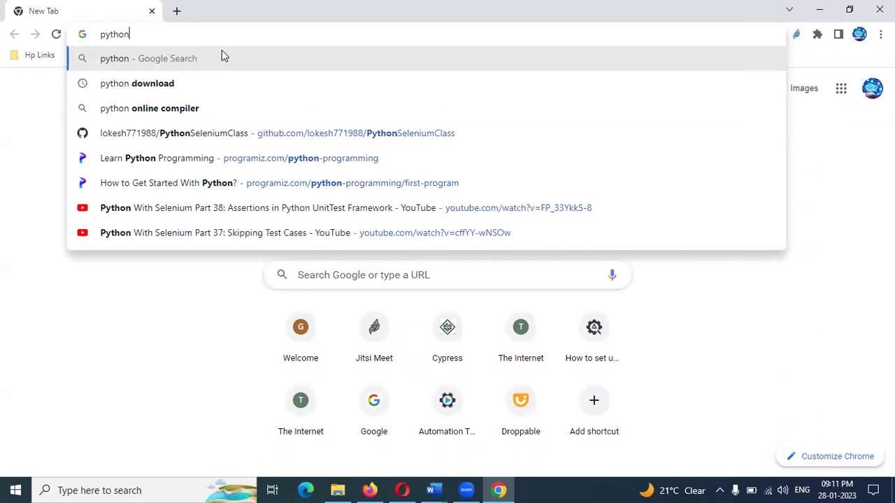
pyautogui.press('Return')
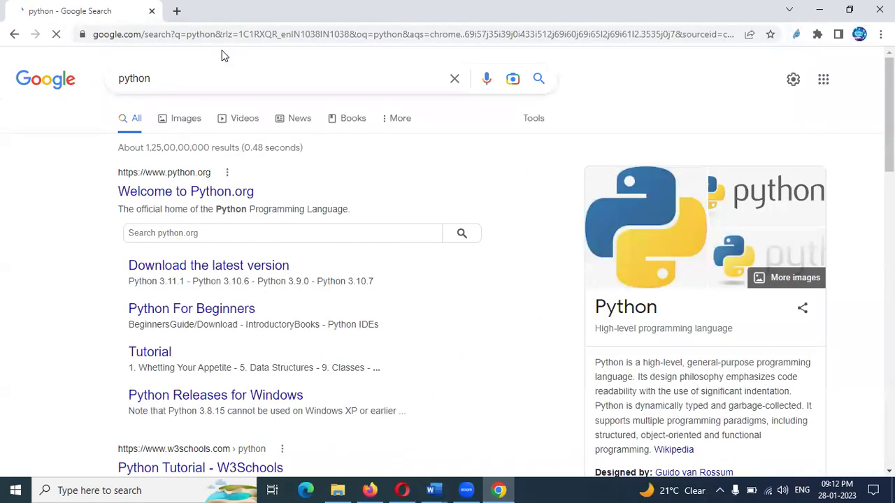
pyautogui.scroll(-1, 223, 55)
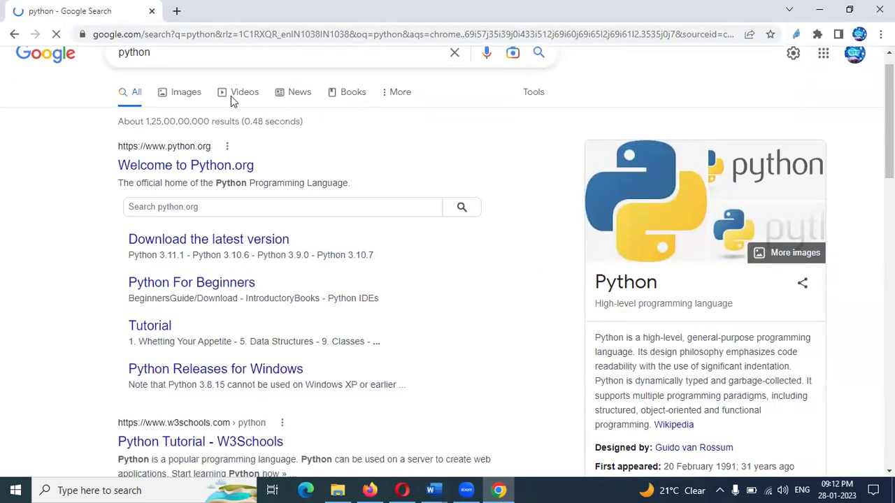
# Step: Open the official Python.org site and go to its Downloads page
pyautogui.click(193, 169)
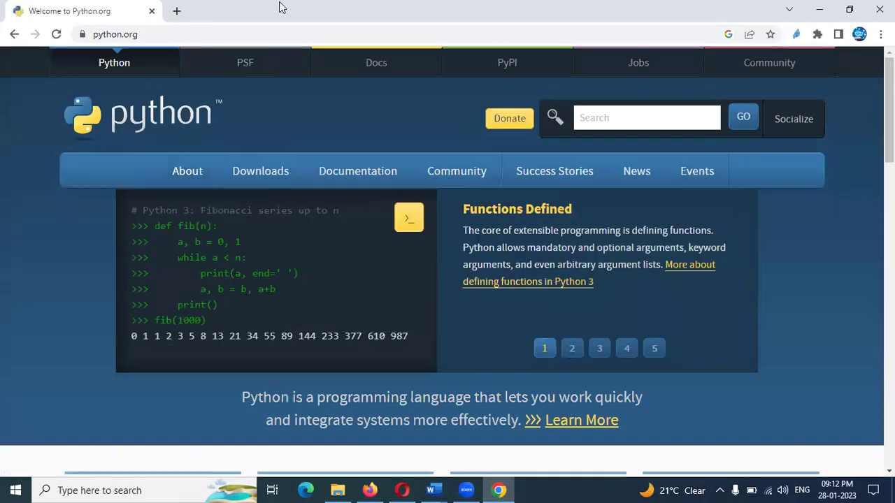
pyautogui.moveTo(215, 193)
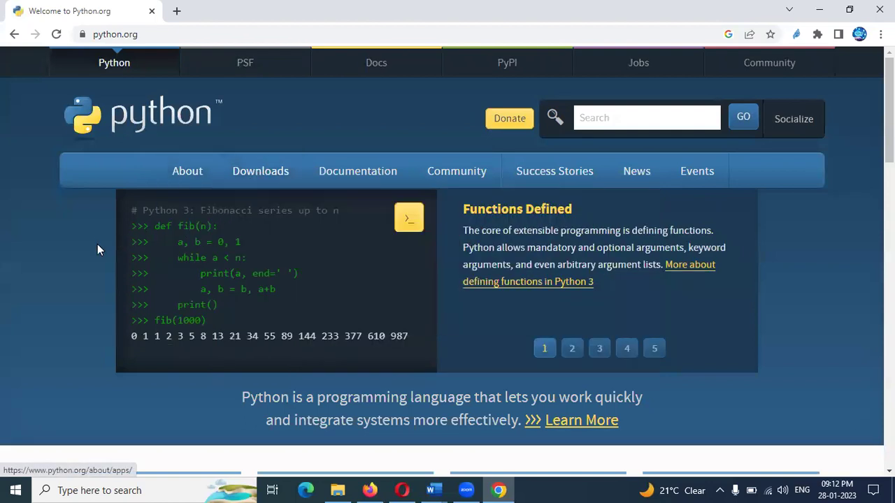
pyautogui.click(263, 174)
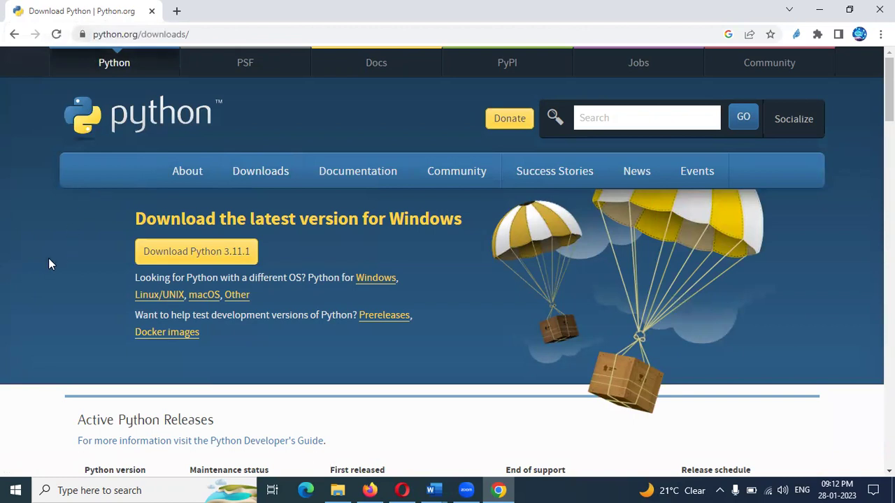
# Step: Scroll past the active releases, noting 3.10's bugfix status, to the specific-release list
pyautogui.scroll(-1, 49, 264)
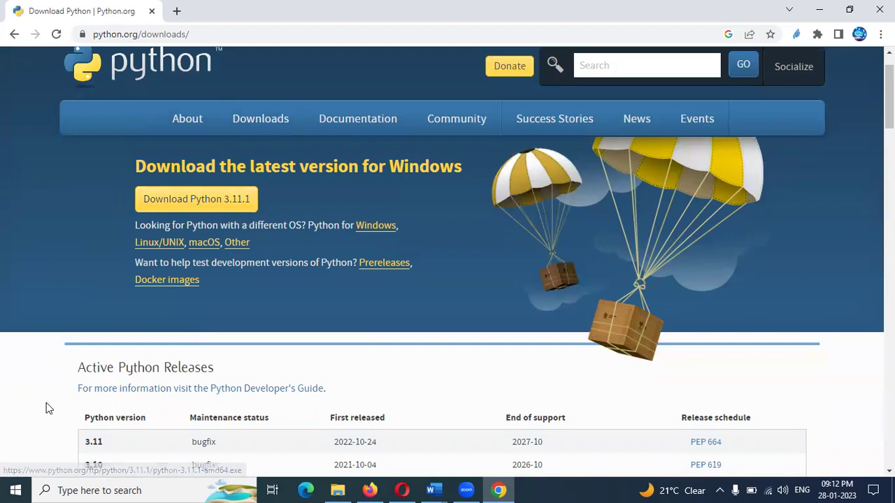
pyautogui.scroll(-2, 42, 399)
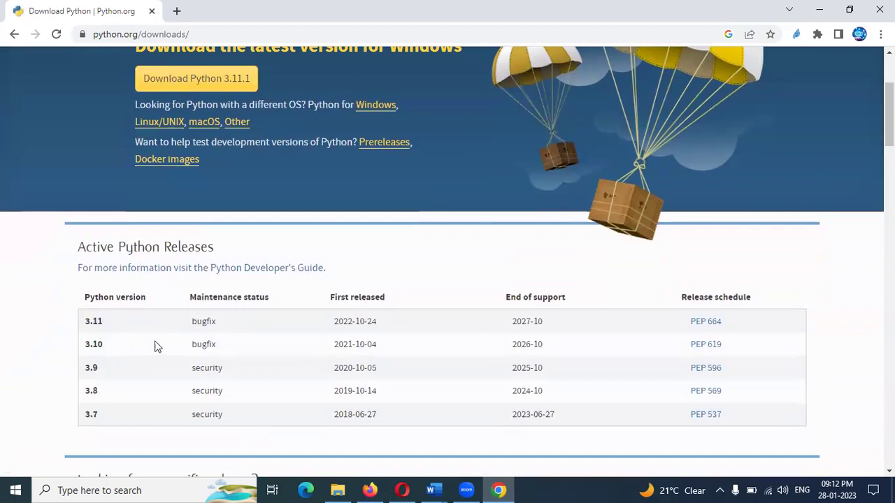
pyautogui.doubleClick(202, 343)
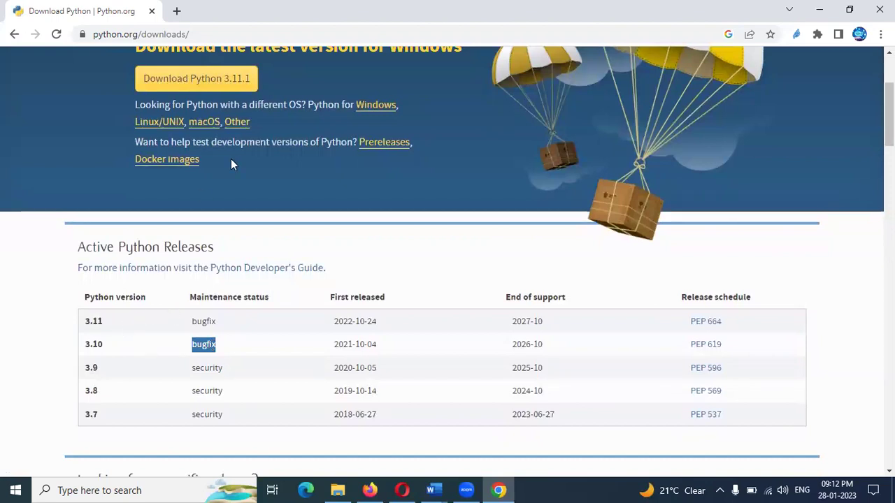
pyautogui.click(245, 233)
pyautogui.scroll(-1, 245, 233)
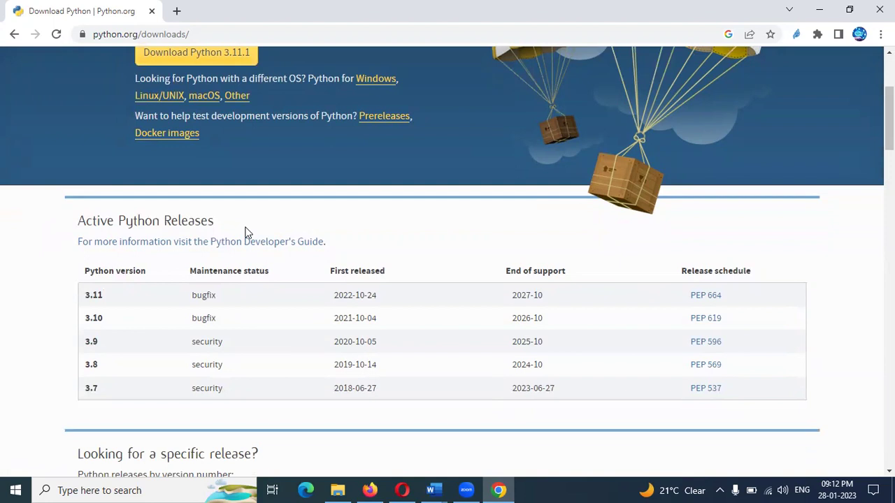
pyautogui.scroll(-4, 246, 233)
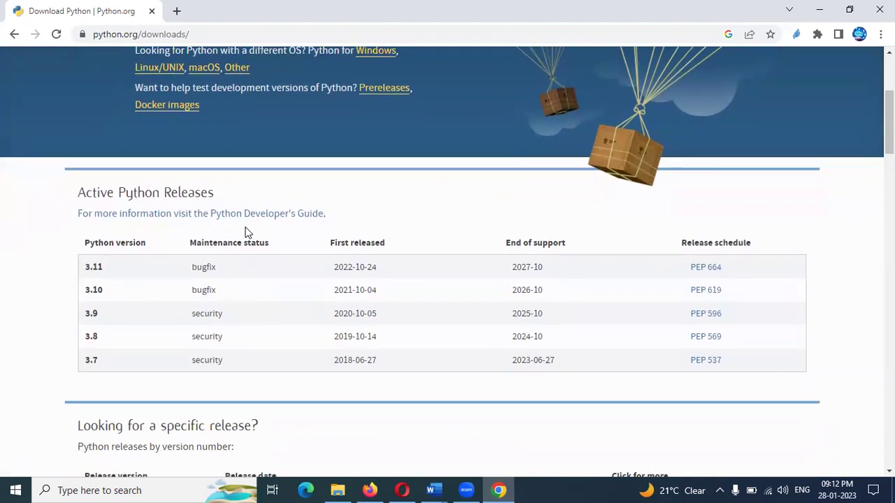
pyautogui.scroll(-4, 245, 233)
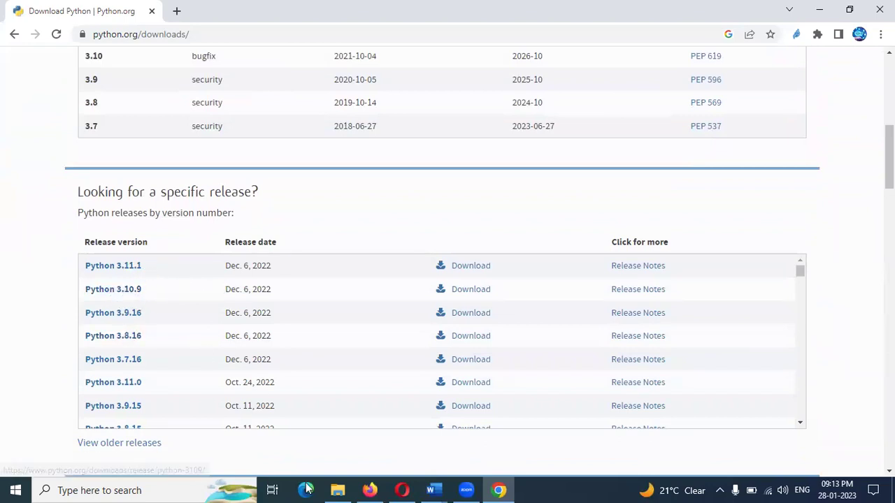
pyautogui.moveTo(442, 490)
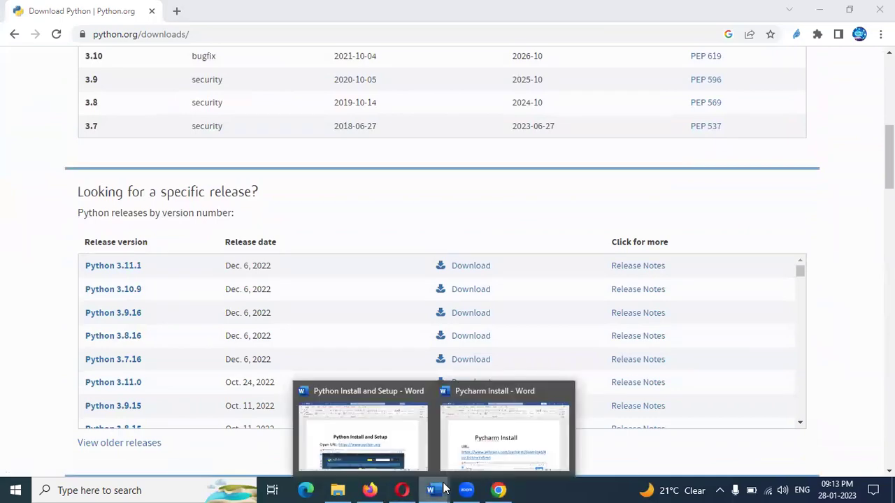
pyautogui.click(388, 447)
pyautogui.click(389, 447)
pyautogui.scroll(-10, 389, 447)
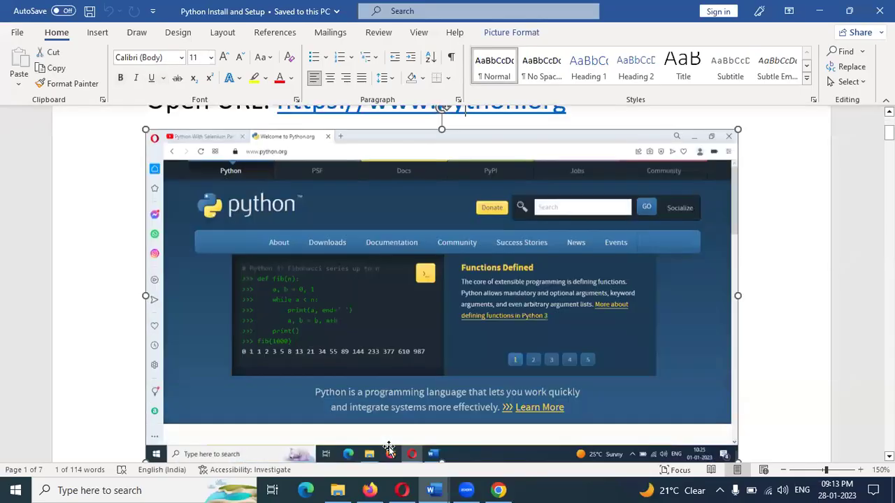
pyautogui.scroll(-1, 388, 448)
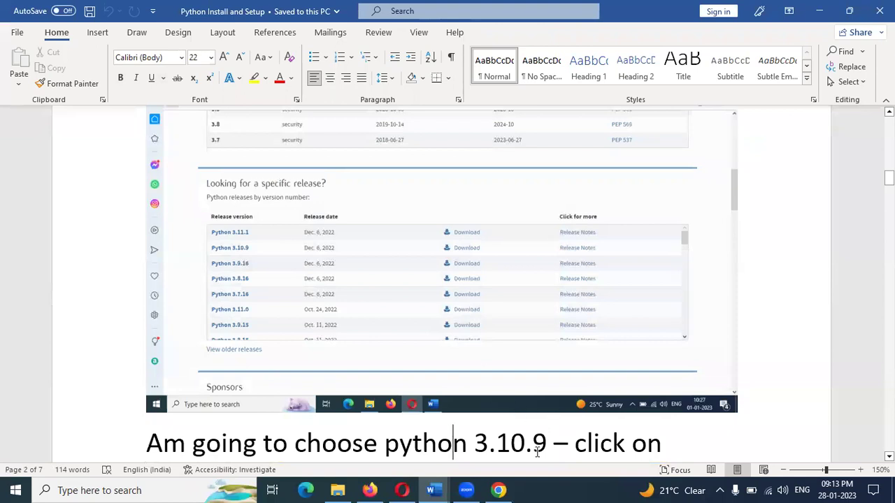
pyautogui.hotkey('alt', 'Tab')
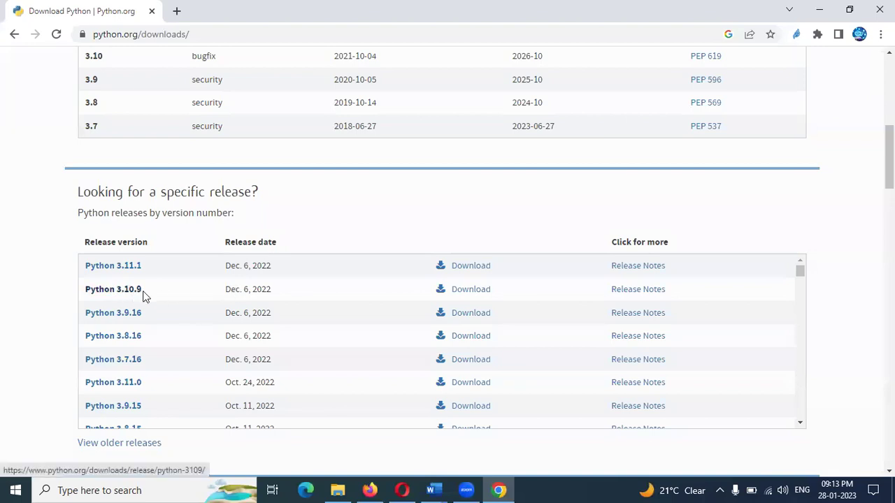
# Step: Open the Python 3.10.9 release page and scroll down to its Files table
pyautogui.click(475, 293)
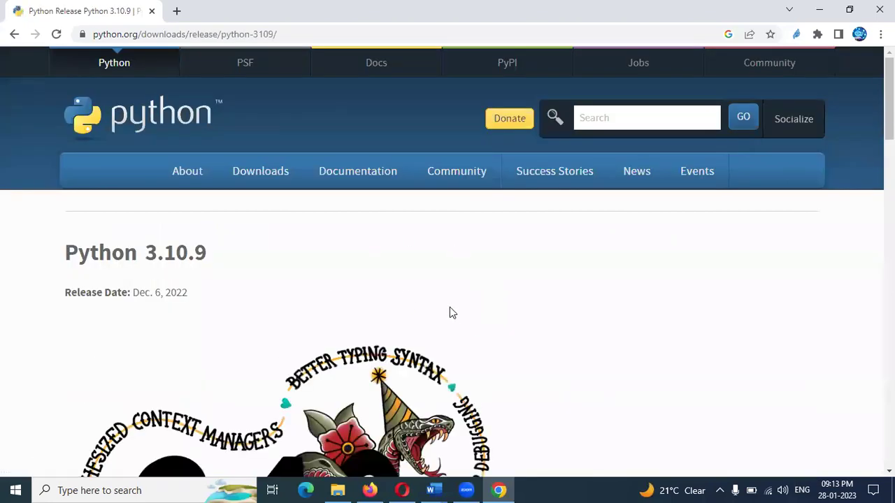
pyautogui.scroll(-6, 450, 313)
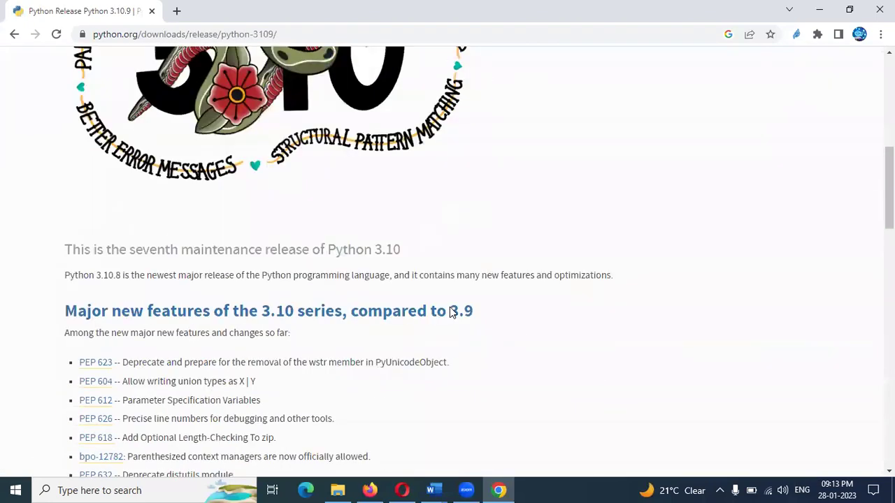
pyautogui.scroll(-8, 449, 313)
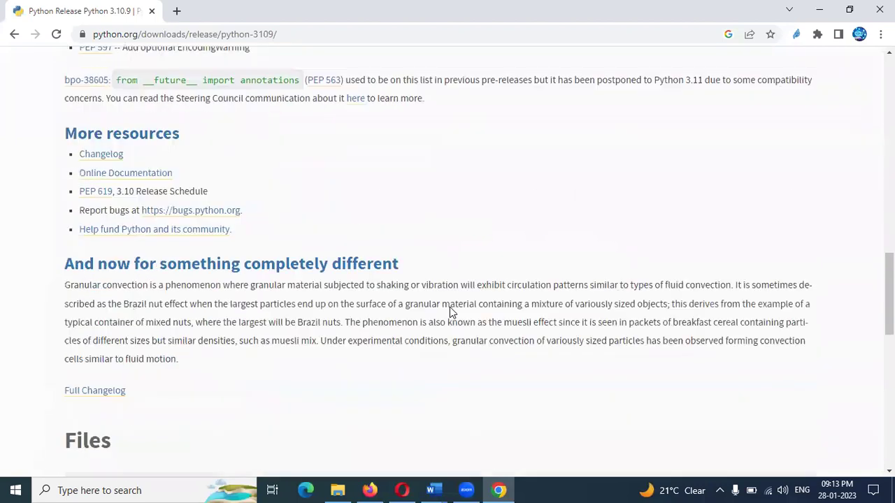
pyautogui.scroll(-4, 450, 310)
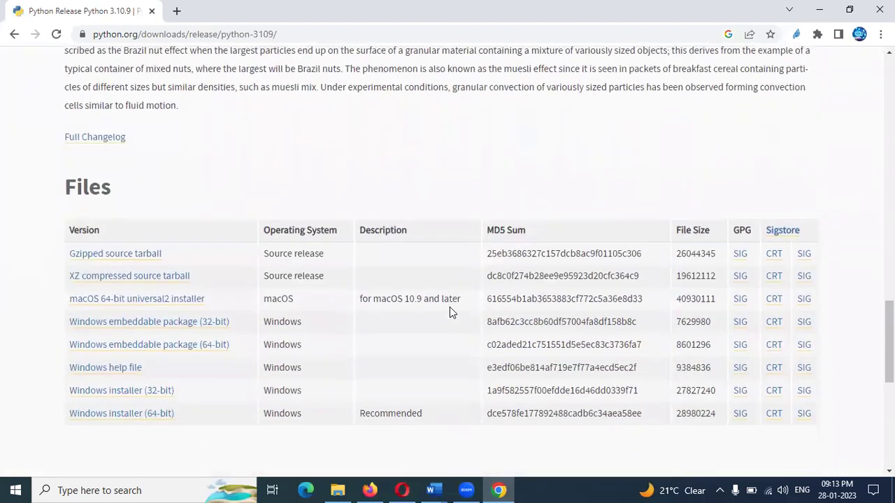
pyautogui.doubleClick(76, 196)
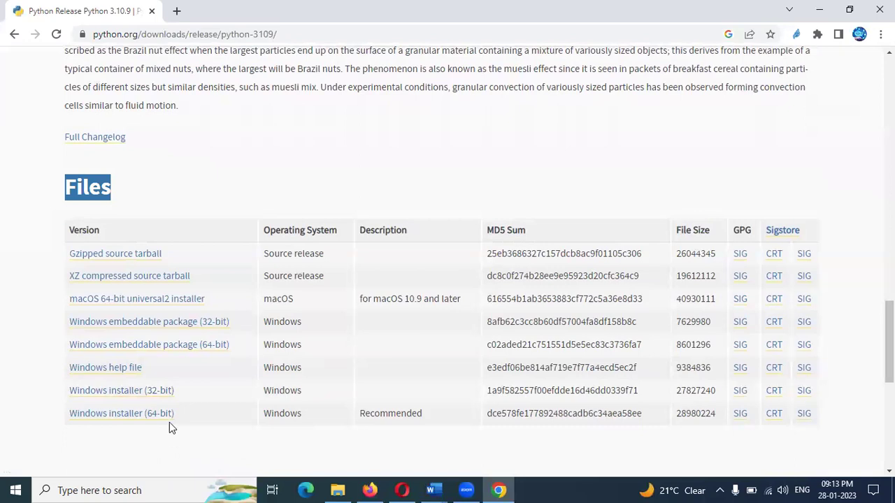
pyautogui.click(433, 483)
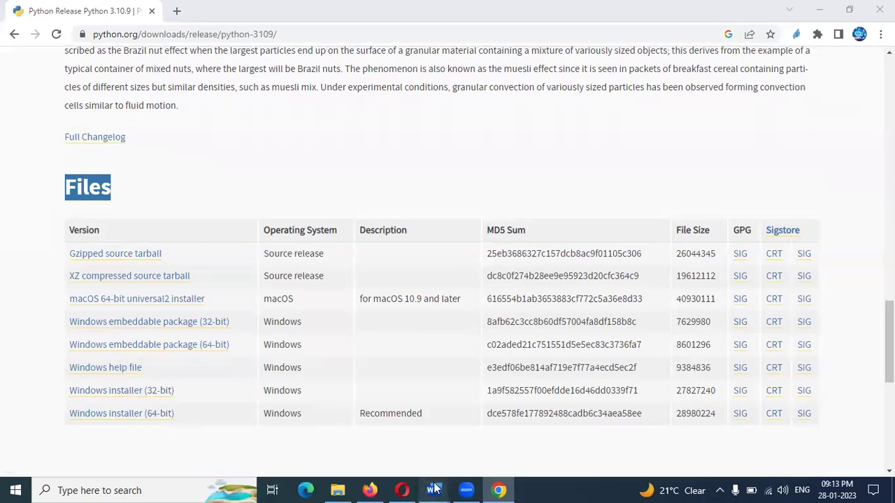
pyautogui.click(380, 453)
pyautogui.scroll(-10, 380, 448)
pyautogui.scroll(-5, 380, 448)
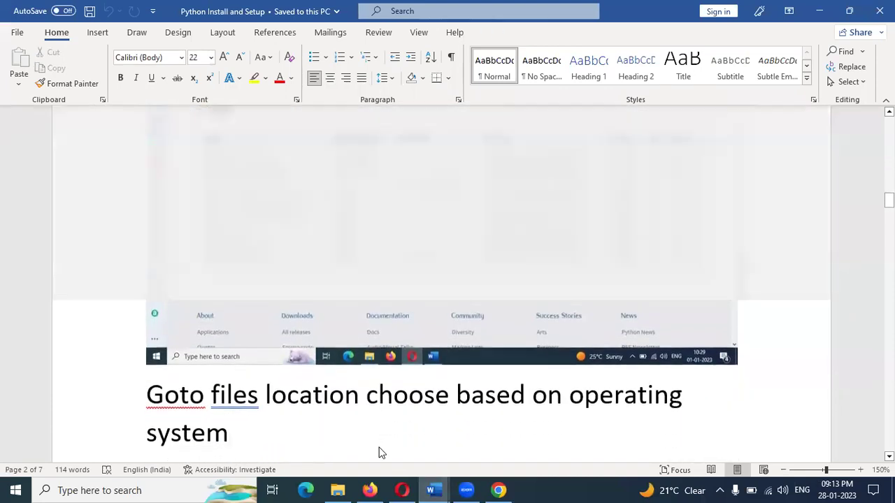
pyautogui.click(380, 451)
pyautogui.scroll(3, 380, 452)
pyautogui.scroll(-3, 380, 452)
pyautogui.scroll(-4, 379, 451)
pyautogui.click(380, 450)
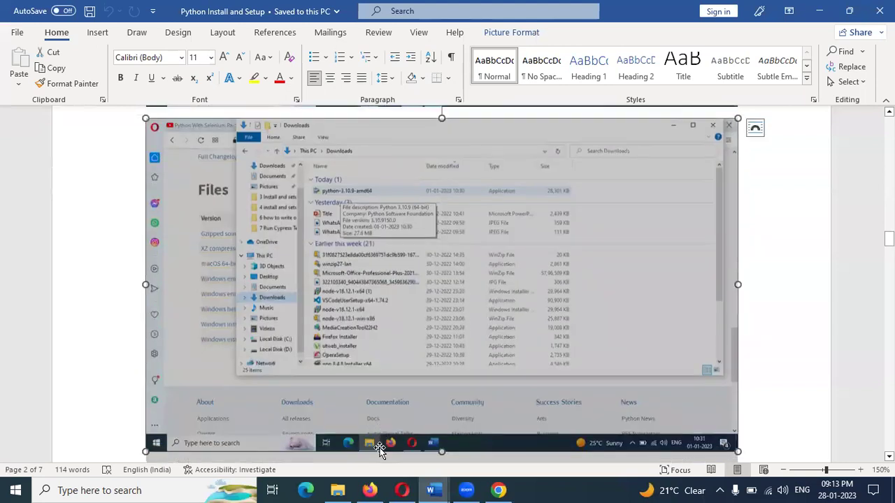
pyautogui.scroll(-4, 380, 451)
pyautogui.click(256, 425)
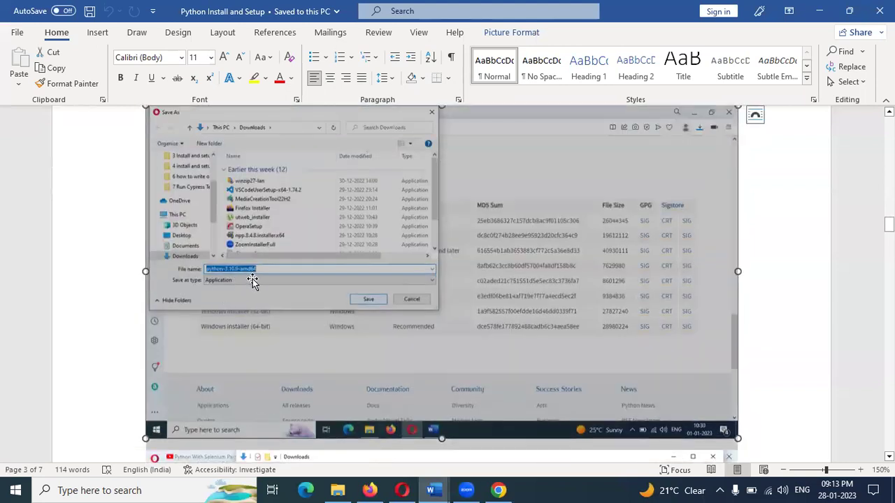
pyautogui.scroll(-4, 266, 290)
pyautogui.click(267, 291)
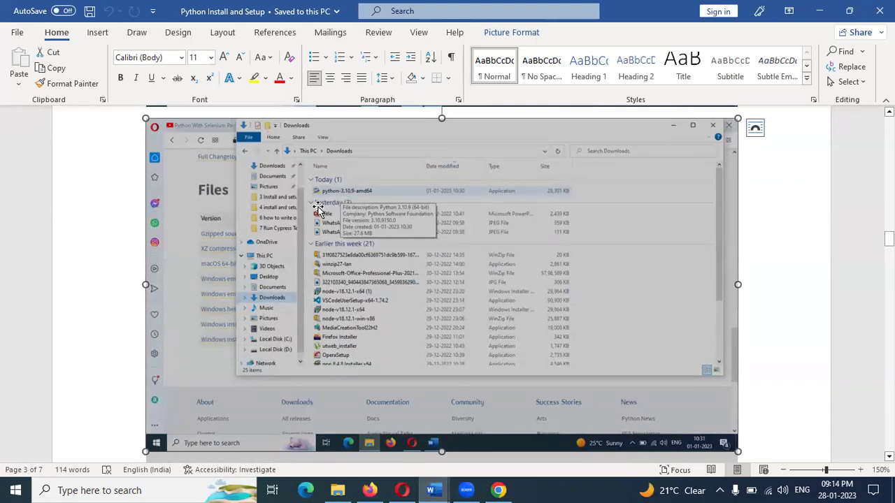
pyautogui.scroll(-5, 361, 197)
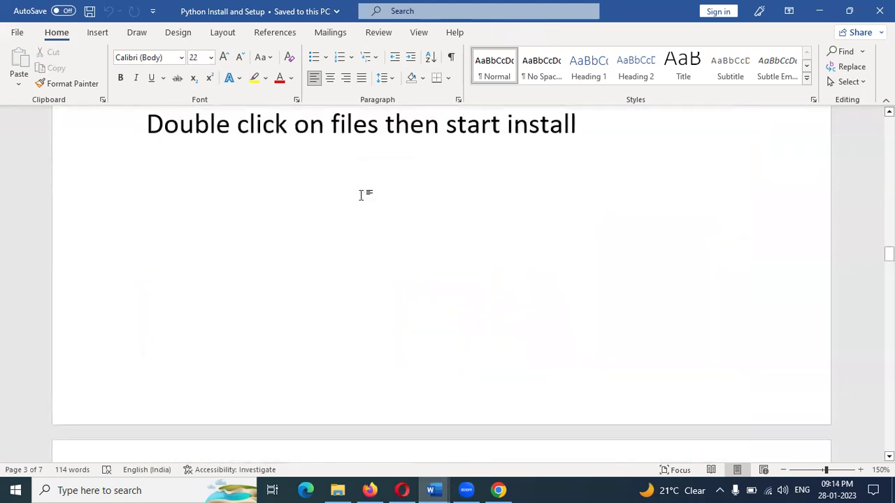
pyautogui.hotkey('ctrl', 'v')
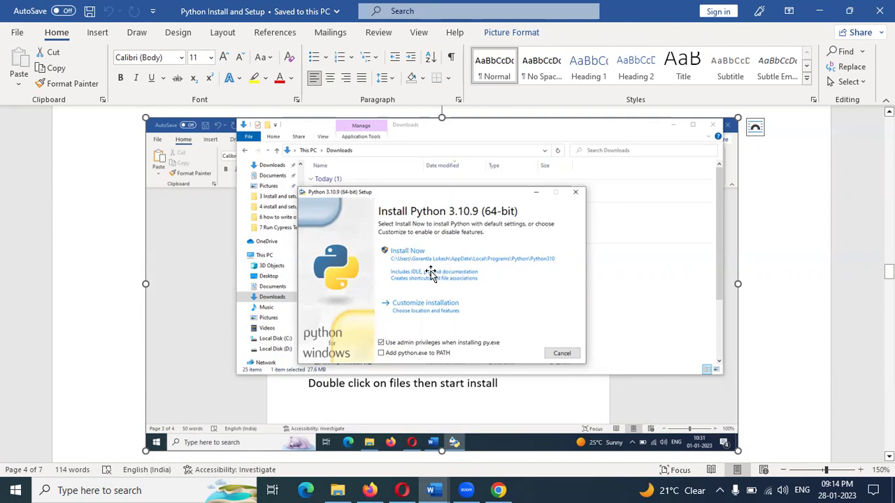
pyautogui.press('Down')
pyautogui.press('Down')
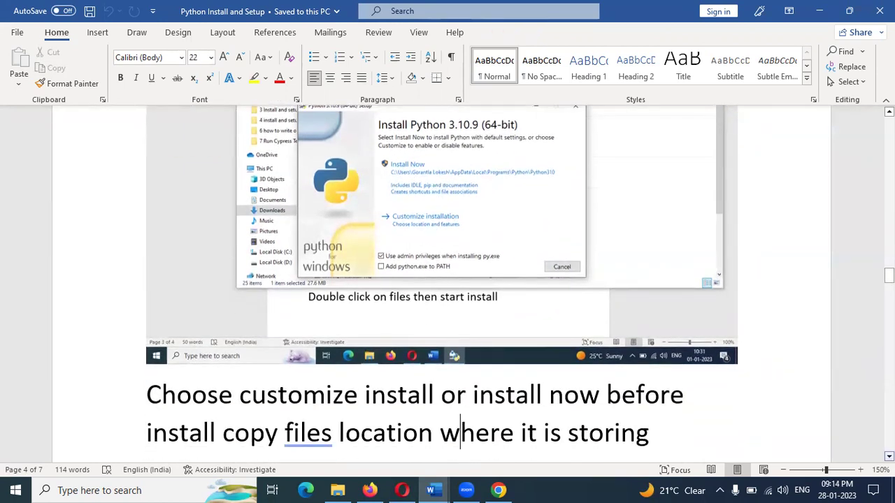
pyautogui.scroll(-2, 623, 417)
pyautogui.scroll(-5, 448, 280)
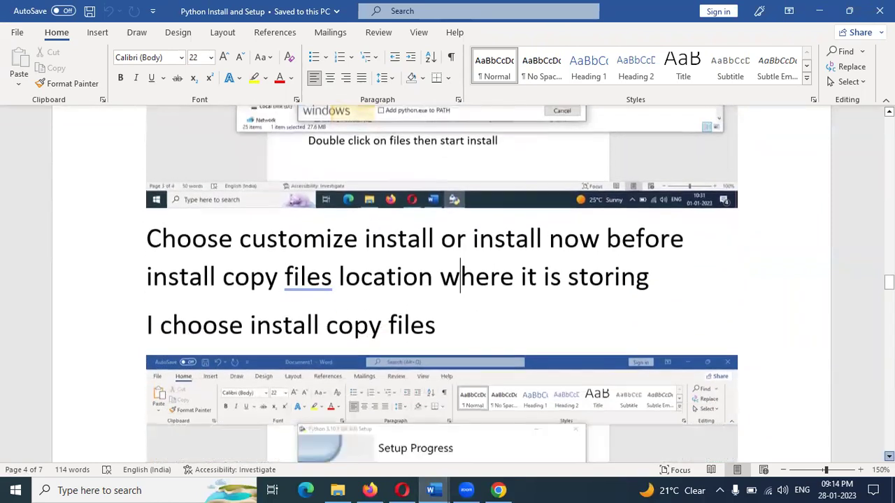
pyautogui.scroll(-2, 448, 280)
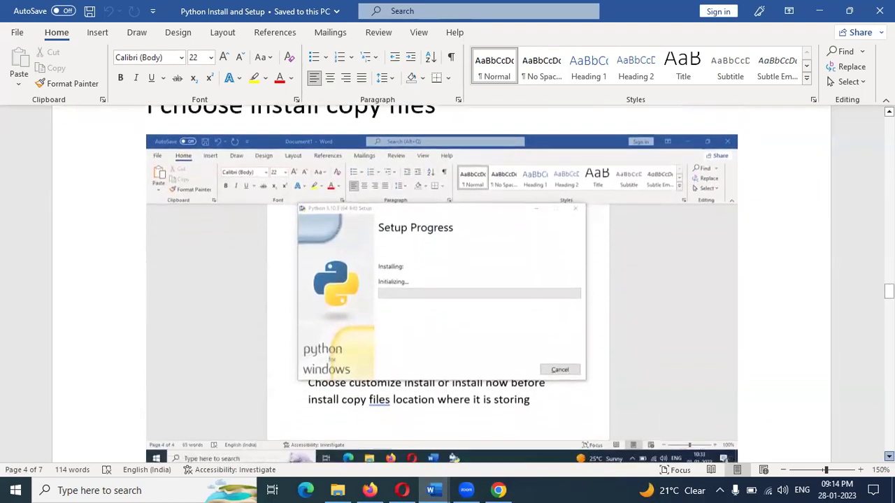
pyautogui.scroll(-1, 448, 280)
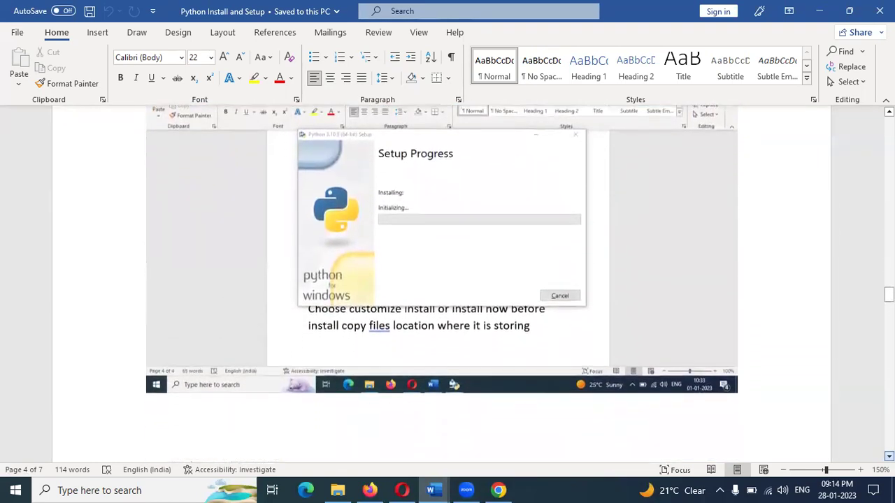
pyautogui.scroll(-2, 448, 279)
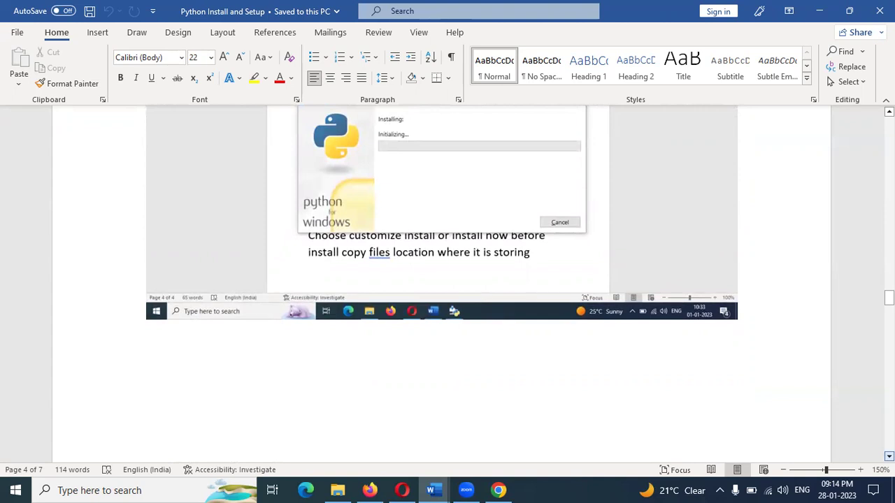
pyautogui.scroll(-5, 448, 280)
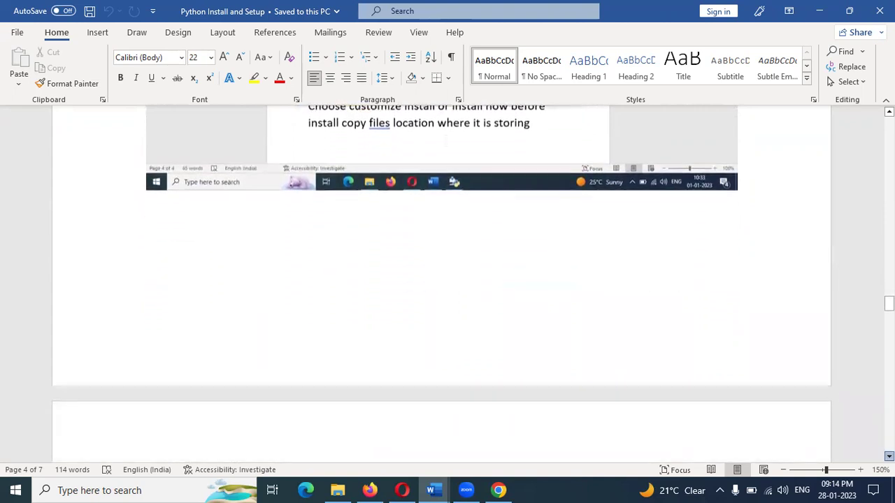
pyautogui.scroll(-7, 430, 306)
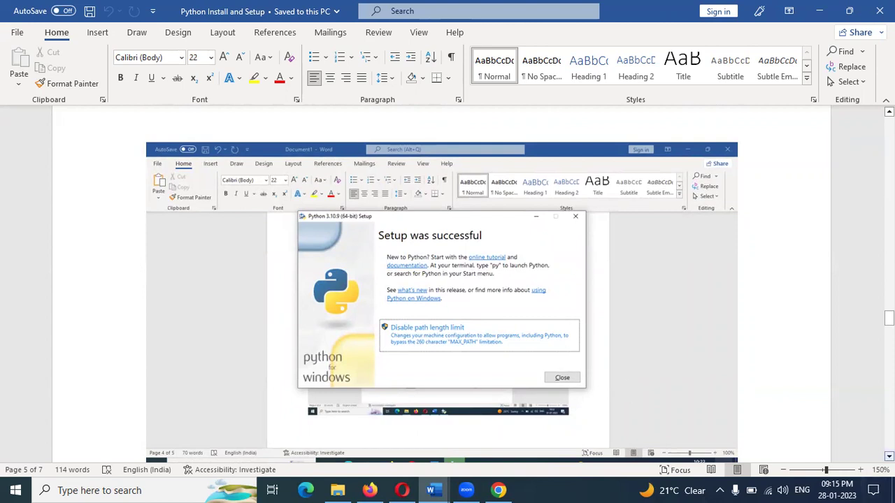
pyautogui.scroll(-2, 442, 293)
pyautogui.scroll(-6, 442, 293)
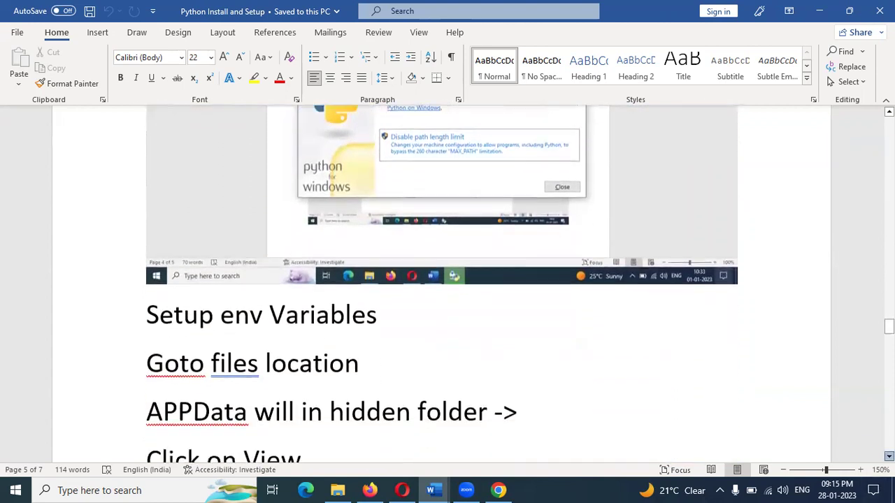
pyautogui.scroll(-4, 442, 284)
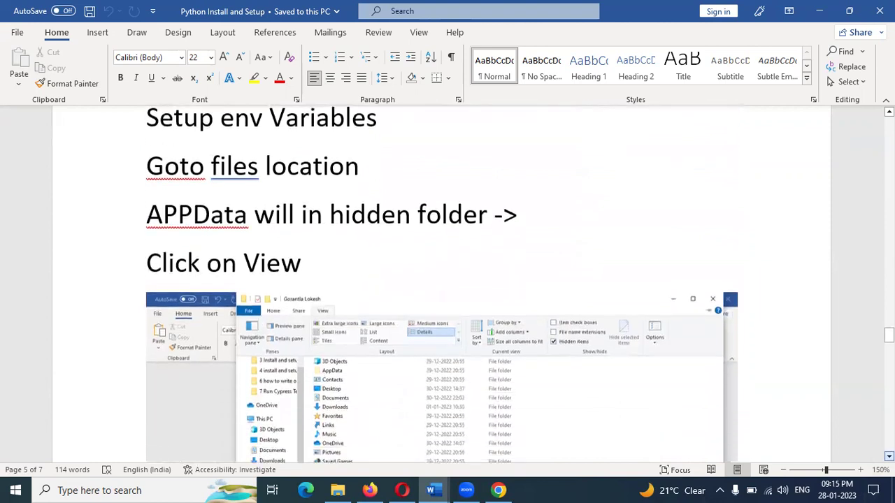
pyautogui.scroll(-1, 441, 283)
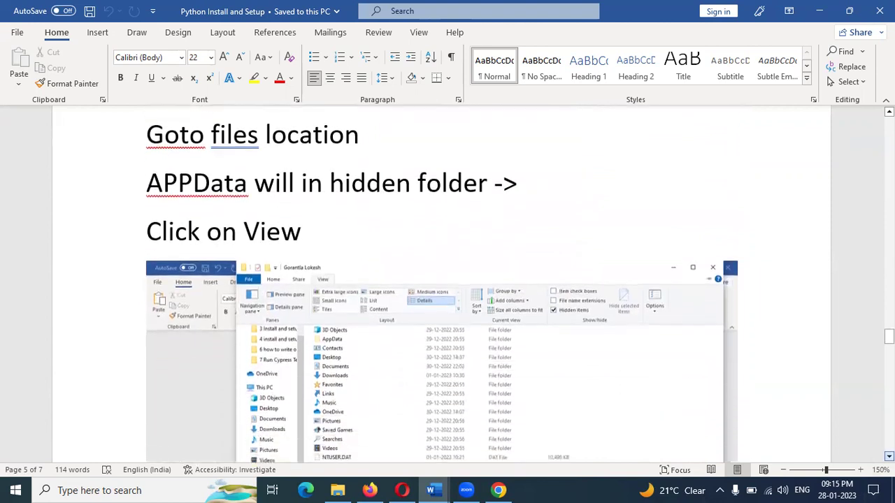
pyautogui.scroll(-1, 442, 284)
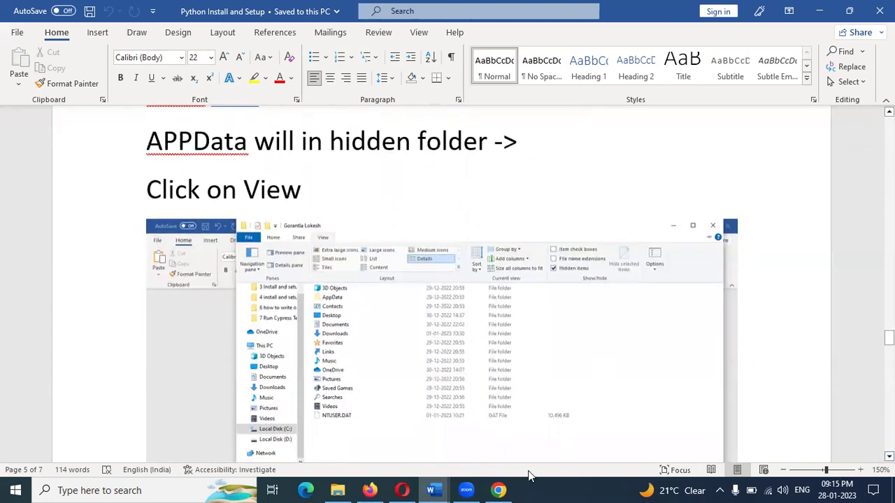
pyautogui.click(341, 490)
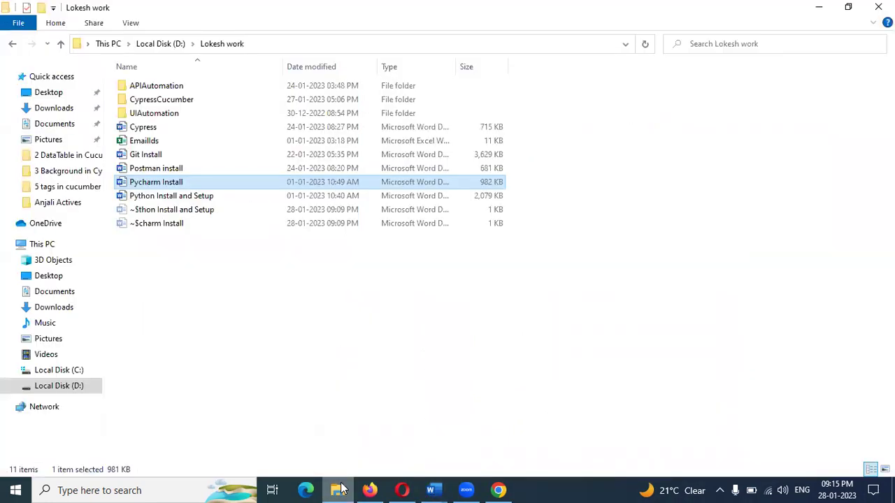
# Step: Browse from Local Disk (C:) into the user's home folder and check the hidden-items view option
pyautogui.click(69, 375)
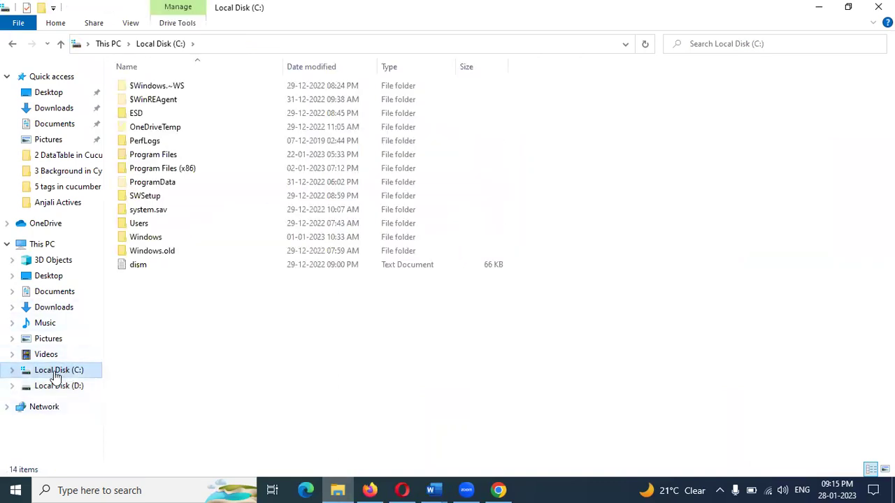
pyautogui.doubleClick(140, 224)
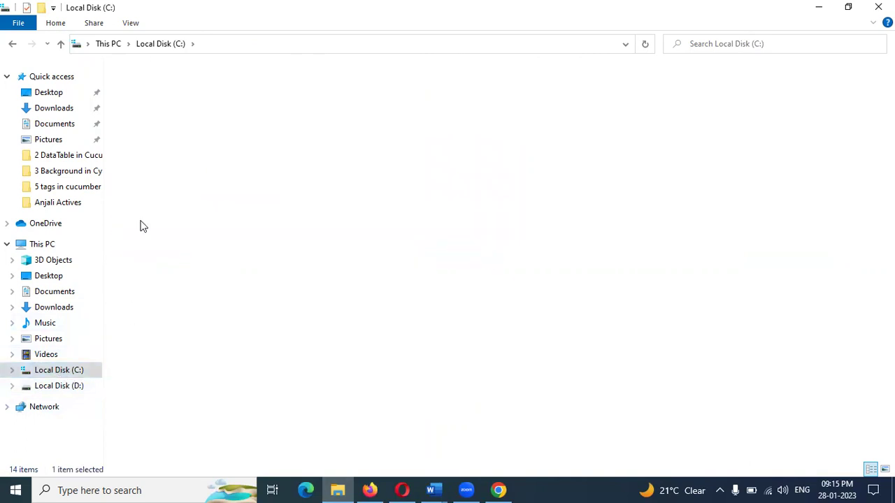
pyautogui.doubleClick(164, 103)
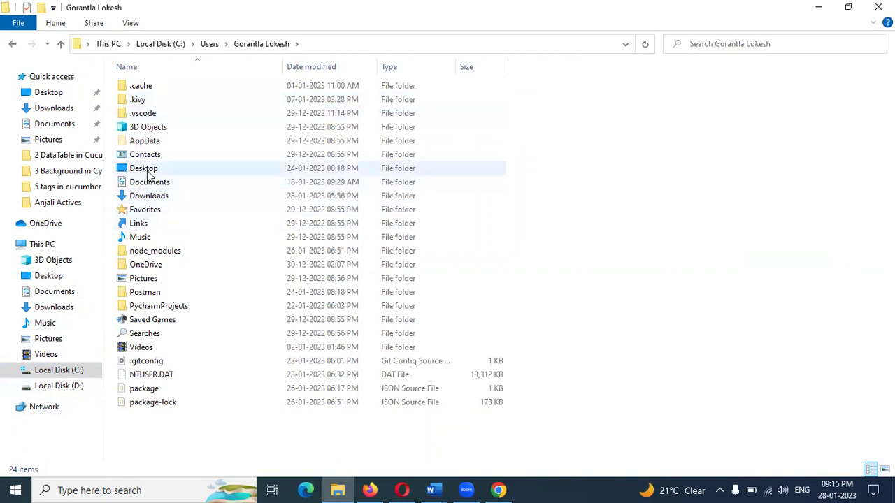
pyautogui.click(144, 142)
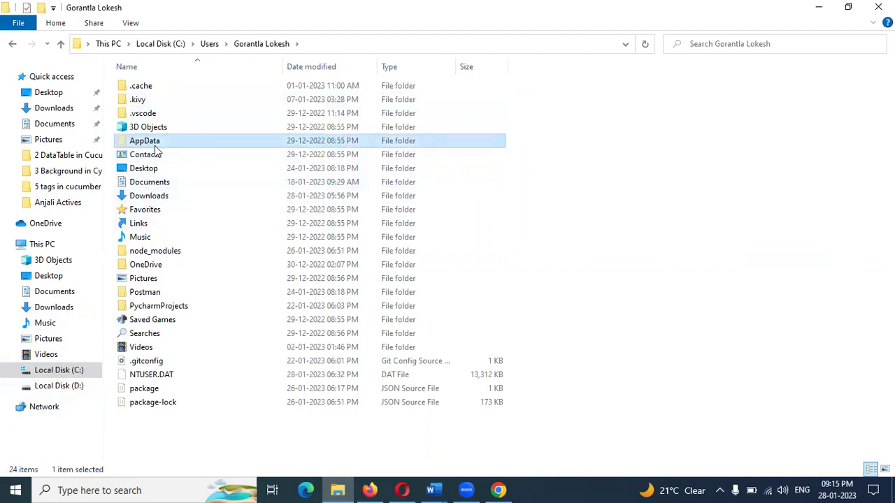
pyautogui.click(131, 24)
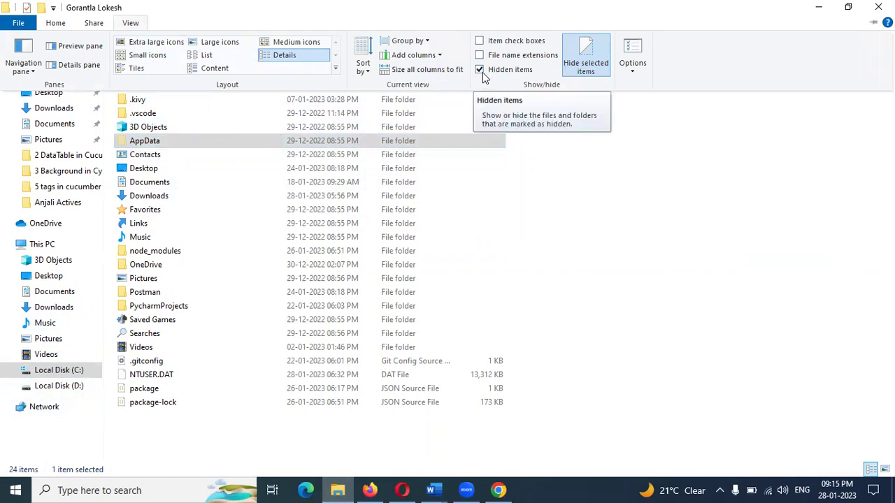
pyautogui.click(130, 25)
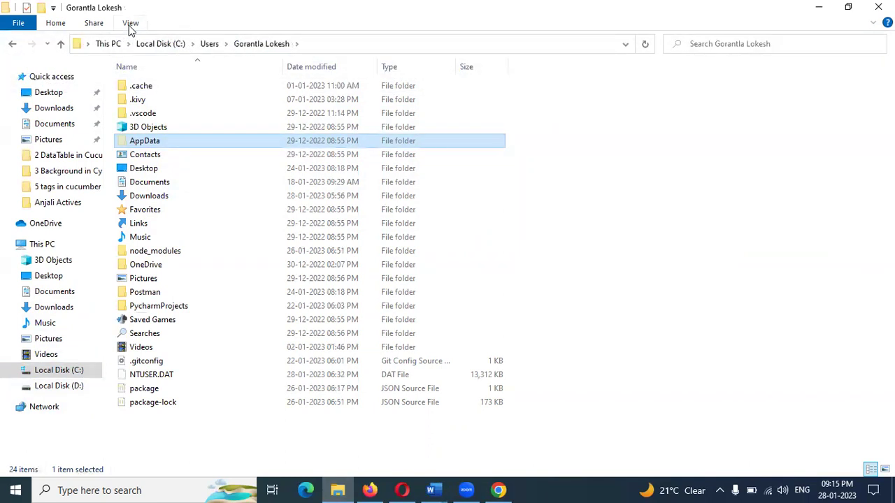
# Step: Open AppData\Local\Programs\Python\Python310\Scripts and select its full folder path
pyautogui.doubleClick(146, 144)
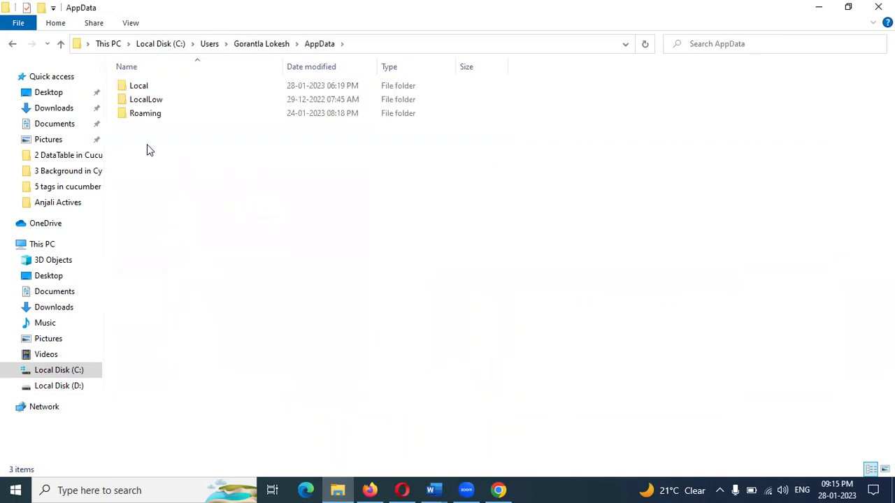
pyautogui.doubleClick(147, 86)
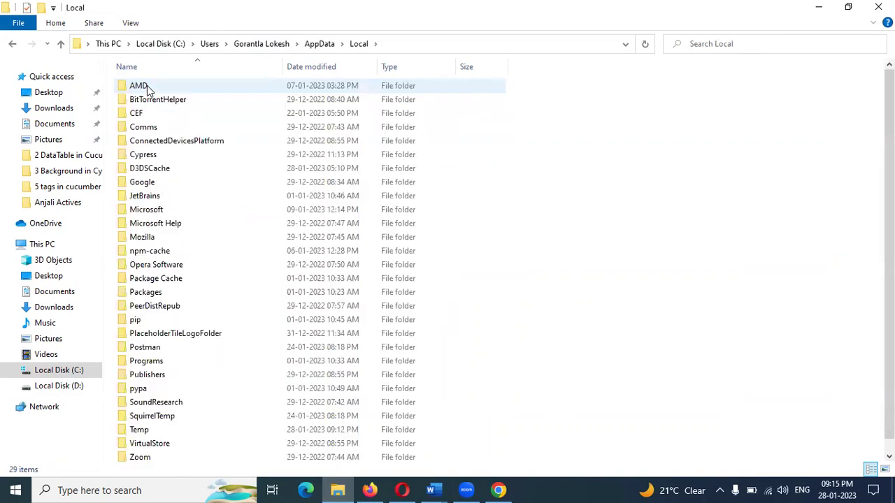
pyautogui.click(175, 361)
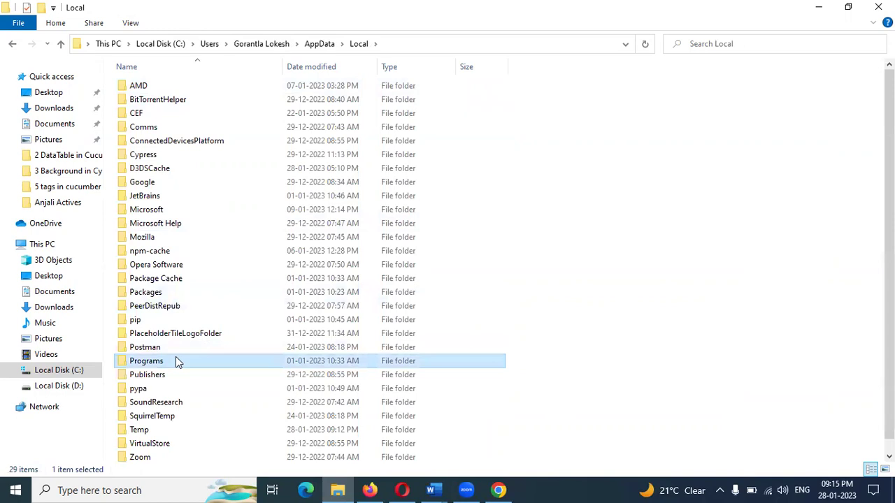
pyautogui.doubleClick(160, 361)
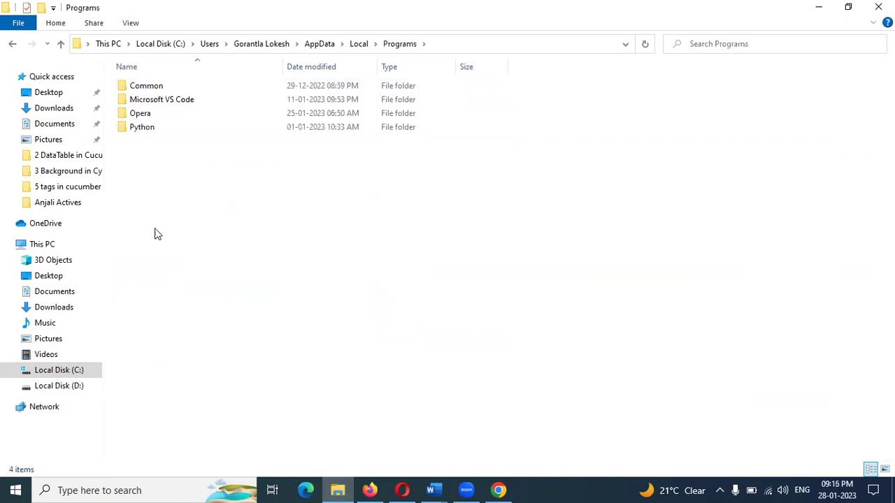
pyautogui.doubleClick(147, 129)
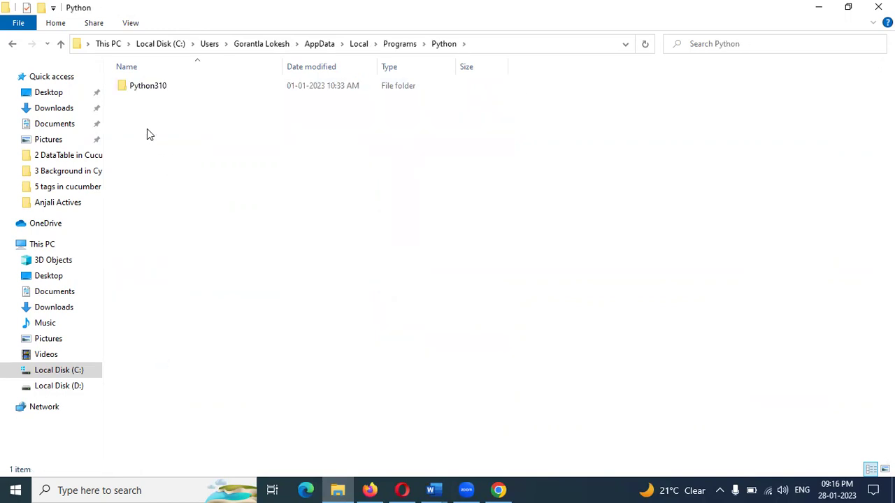
pyautogui.doubleClick(154, 90)
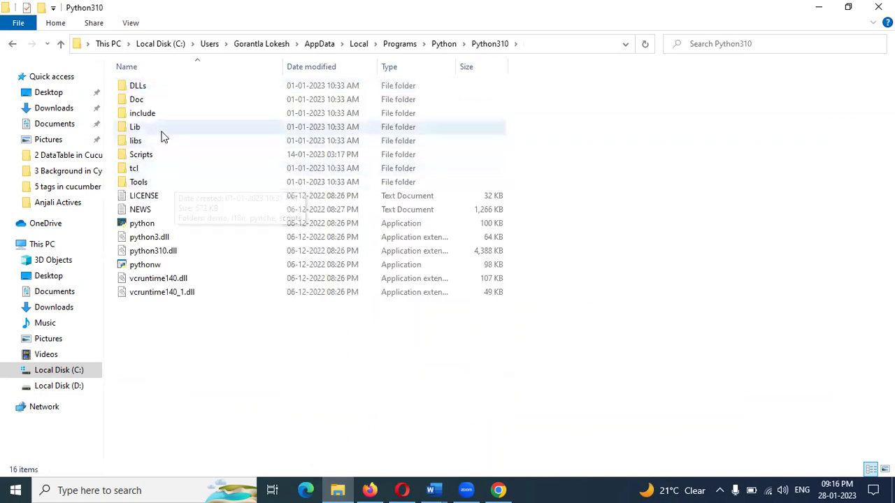
pyautogui.doubleClick(153, 155)
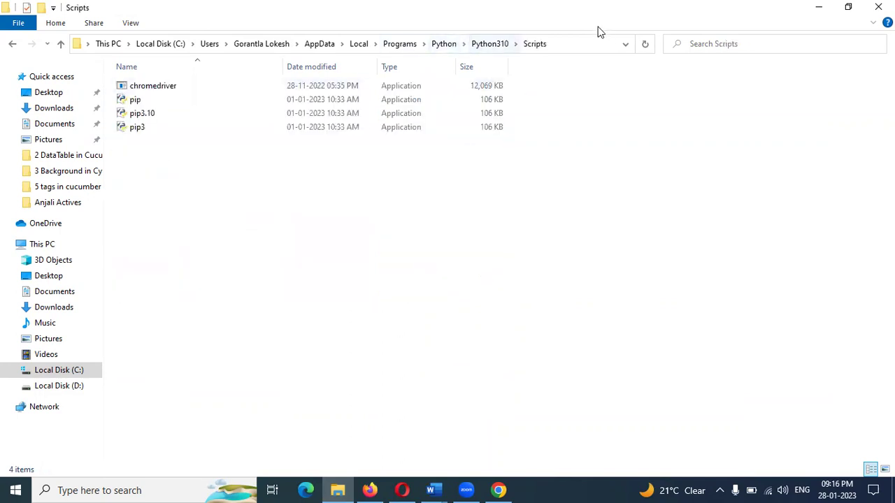
pyautogui.click(577, 43)
pyautogui.hotkey('ctrl', 'c')
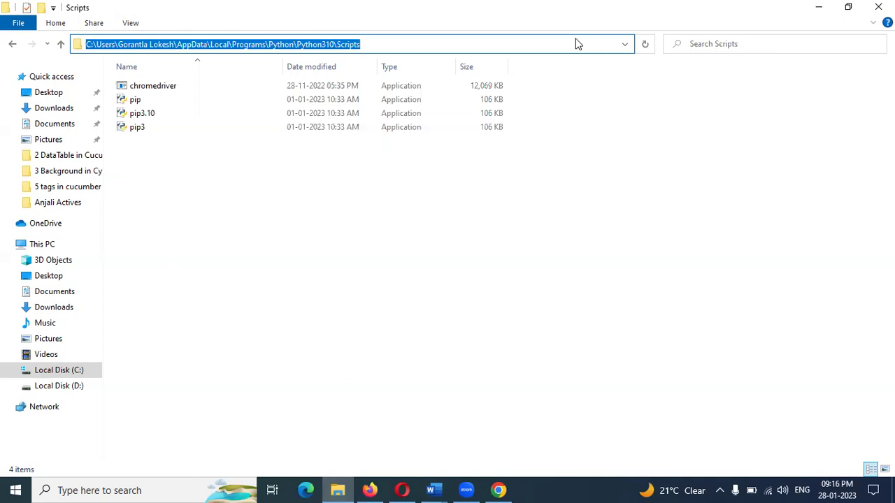
# Step: Open Notepad++ and replace its text with the pasted Scripts folder path
pyautogui.press('super')
pyautogui.write('note')
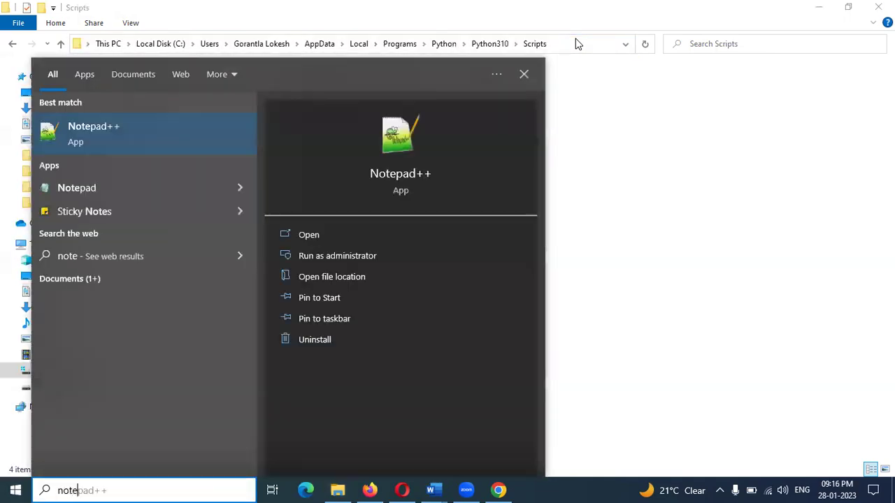
pyautogui.press('Return')
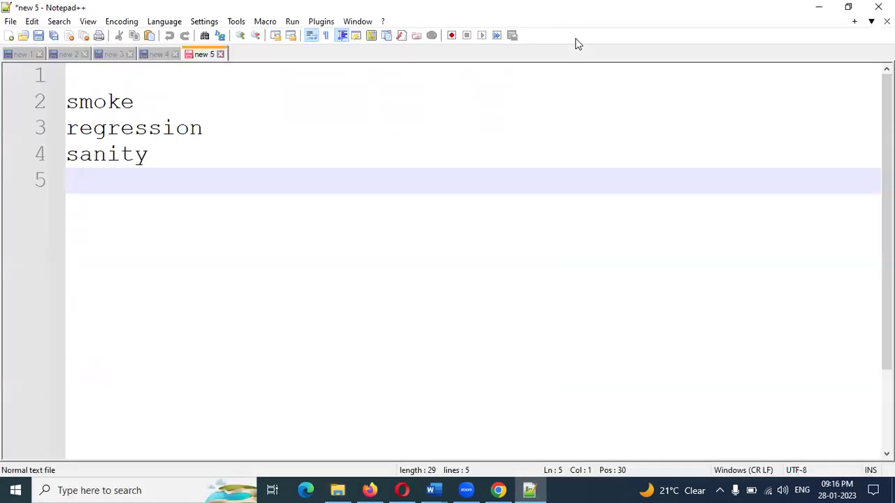
pyautogui.hotkey('ctrl', 'a')
pyautogui.hotkey('ctrl', 'v')
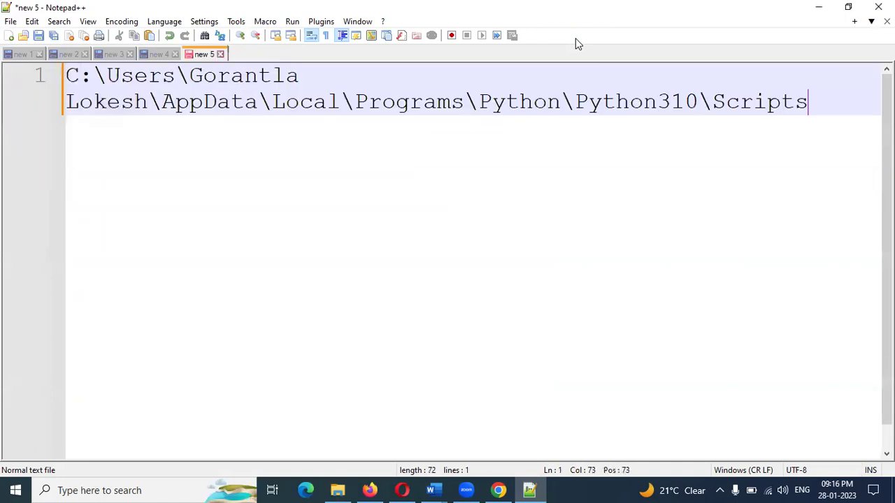
pyautogui.press('Return')
pyautogui.press('Return')
# Step: Copy the Python310 folder path from Explorer and paste it on line 3
pyautogui.hotkey('alt', 'Tab')
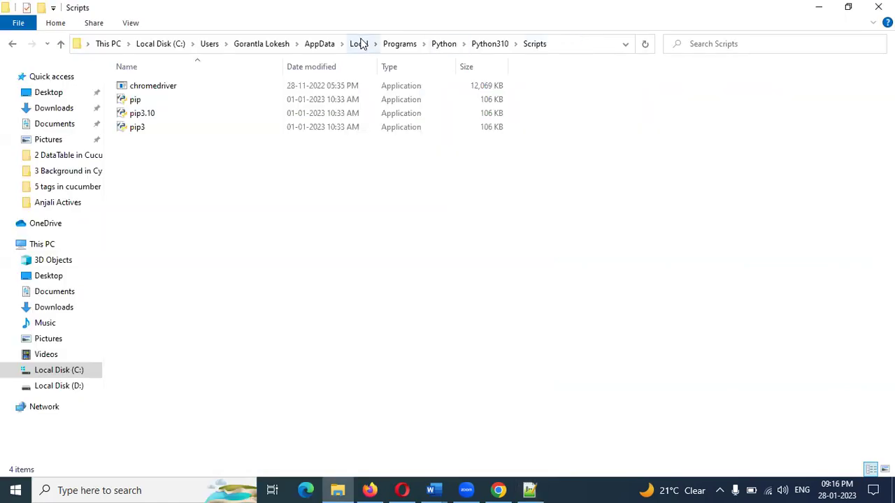
pyautogui.click(486, 44)
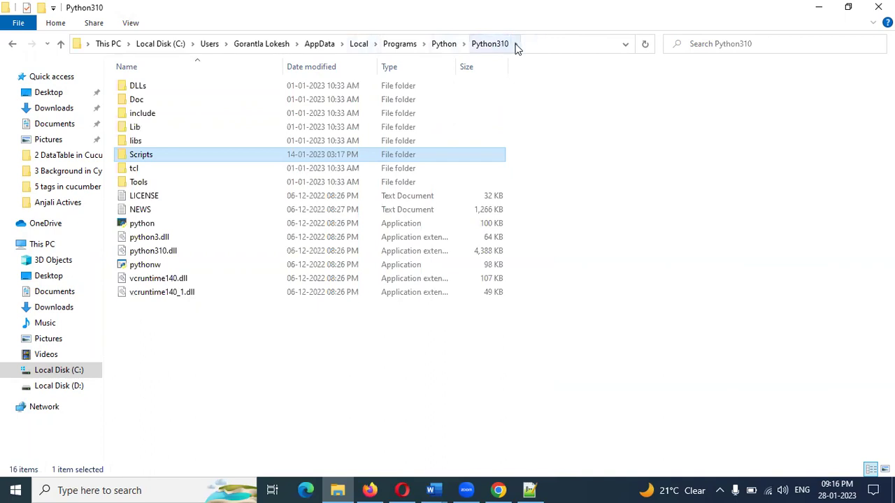
pyautogui.click(535, 53)
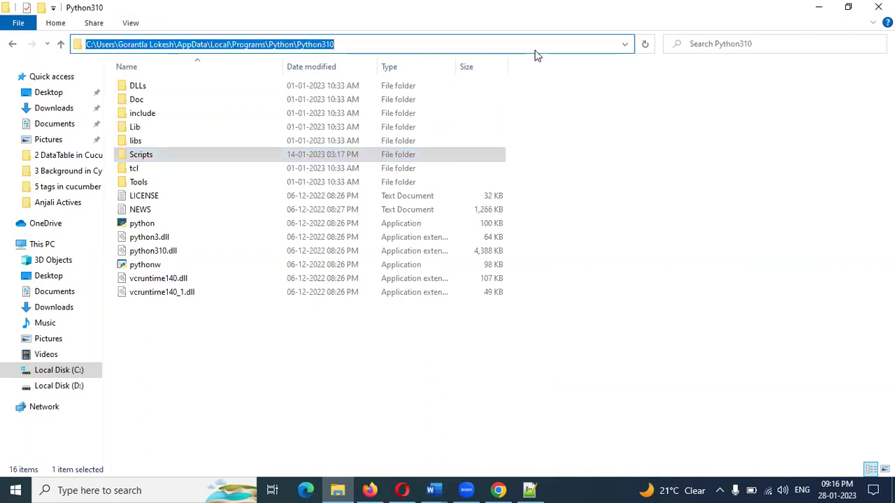
pyautogui.hotkey('ctrl', 'c')
pyautogui.hotkey('alt', 'Tab')
pyautogui.hotkey('ctrl', 'v')
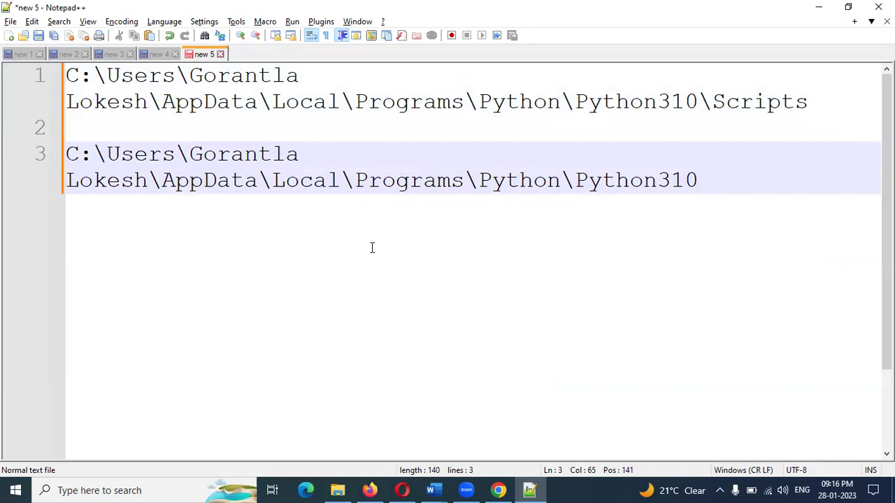
pyautogui.click(105, 490)
# Step: Open 'Edit the system environment variables' and its Environment Variables dialog
pyautogui.write('edit')
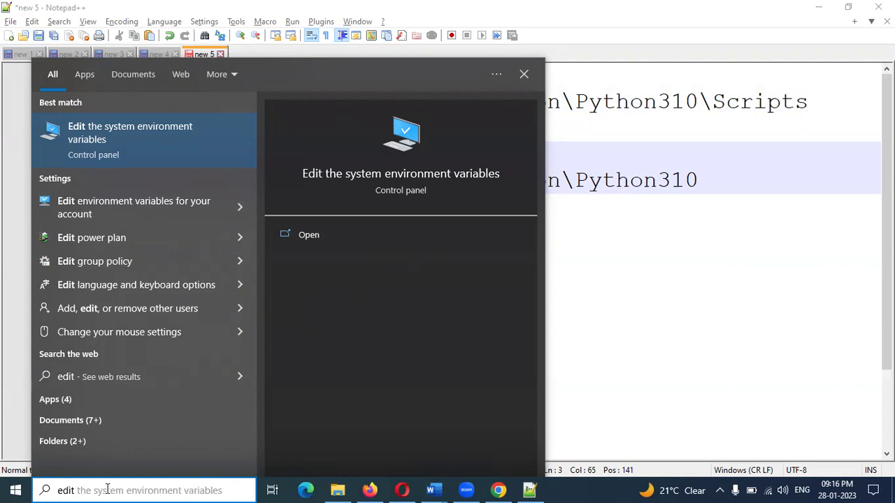
pyautogui.press('Return')
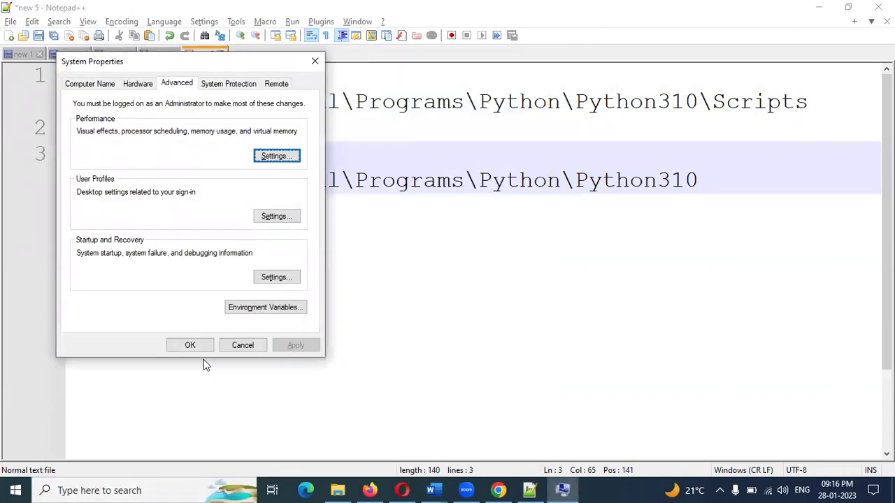
pyautogui.click(256, 309)
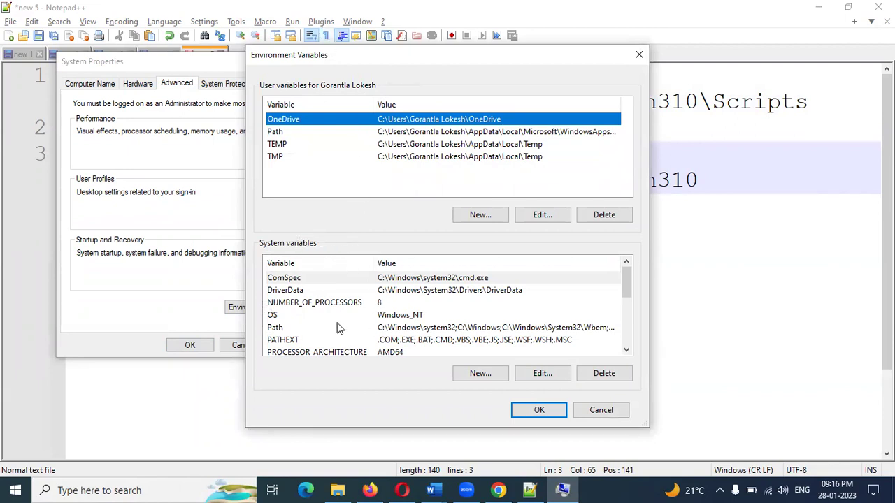
pyautogui.click(282, 328)
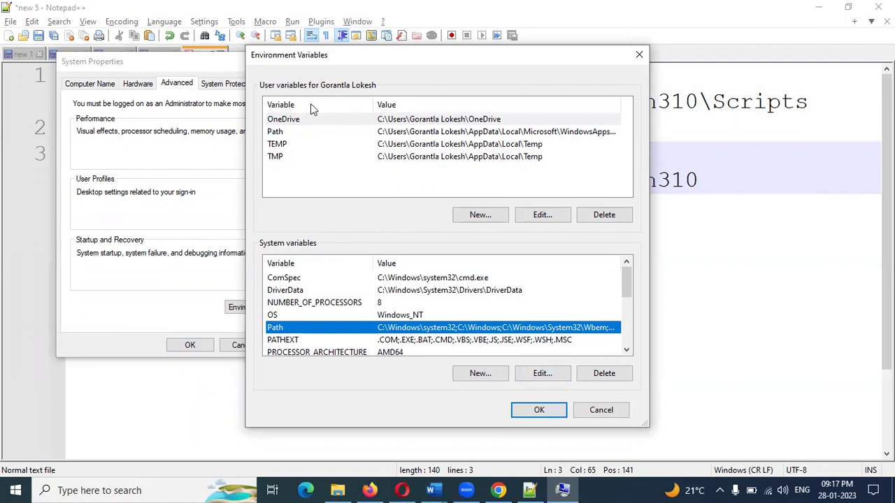
pyautogui.click(278, 133)
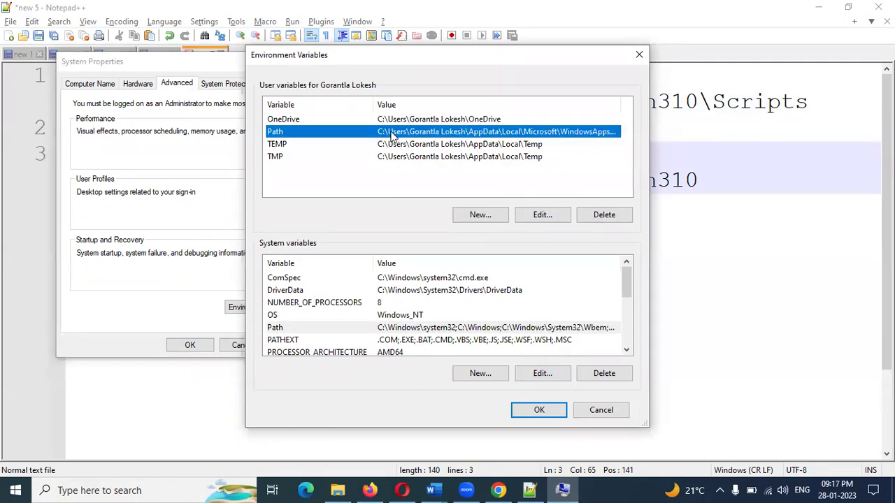
pyautogui.click(547, 216)
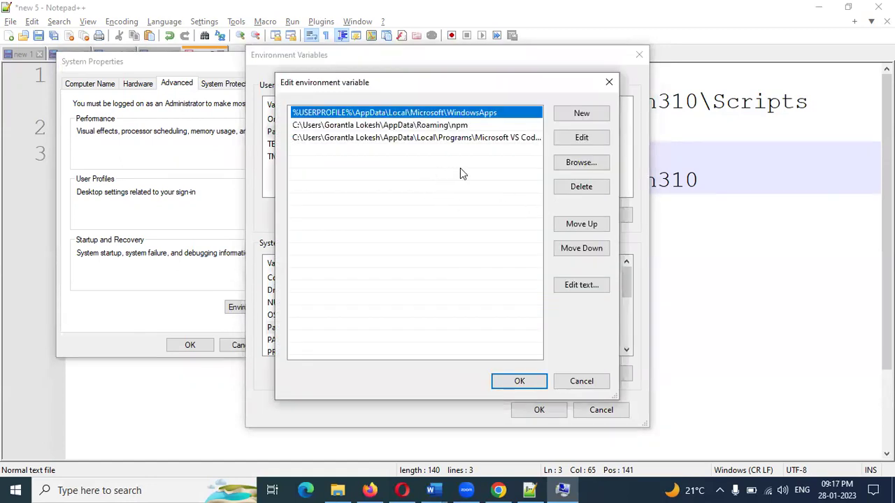
pyautogui.click(609, 82)
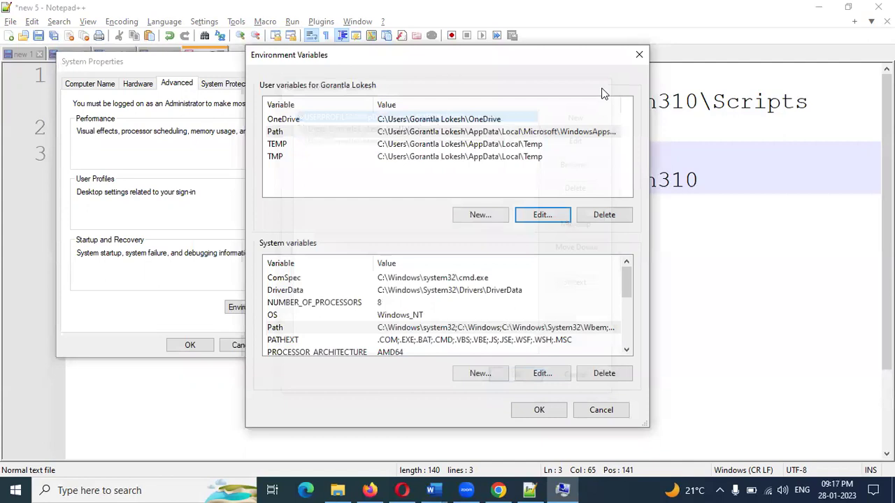
pyautogui.click(472, 135)
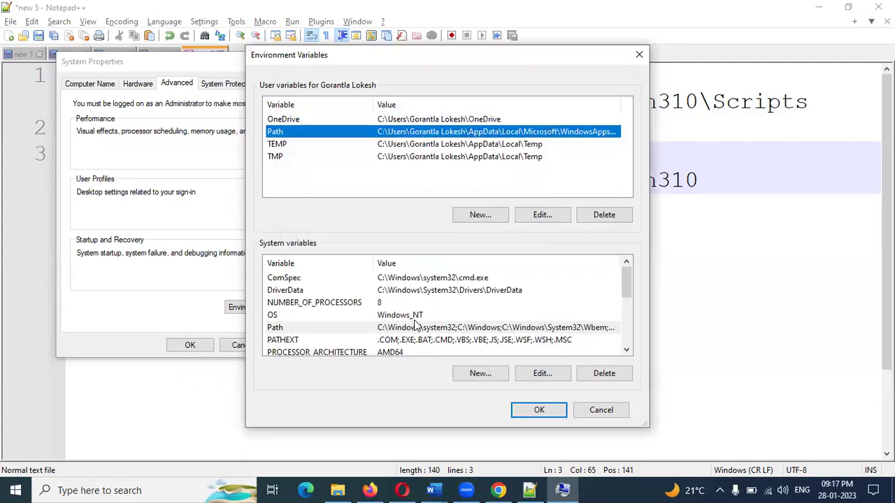
# Step: Review the system Path entries for the Python310 folders, then close all dialogs with OK
pyautogui.click(474, 328)
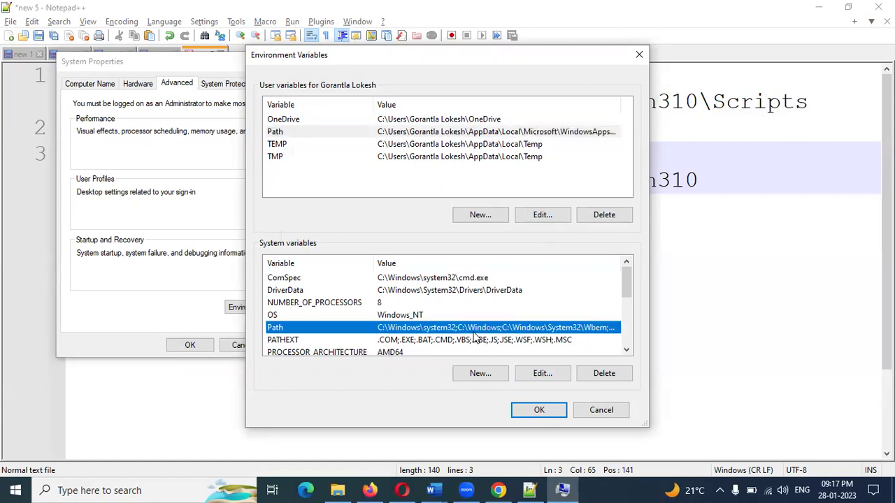
pyautogui.click(534, 376)
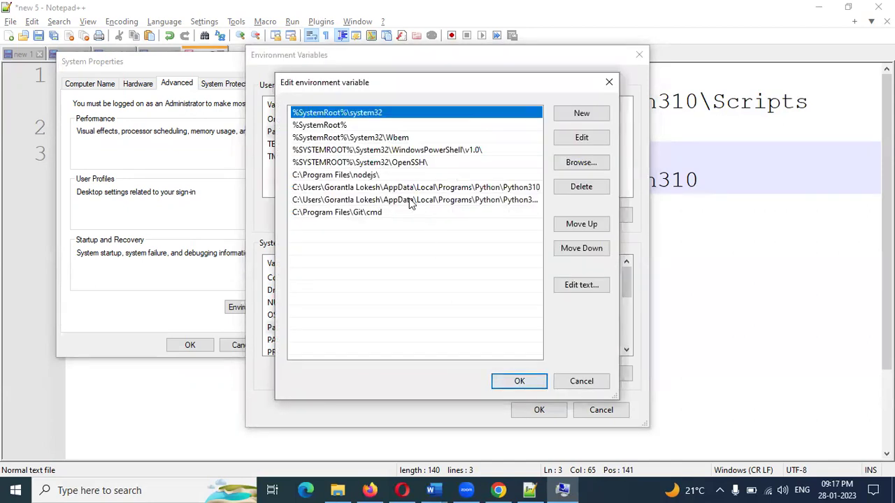
pyautogui.click(294, 230)
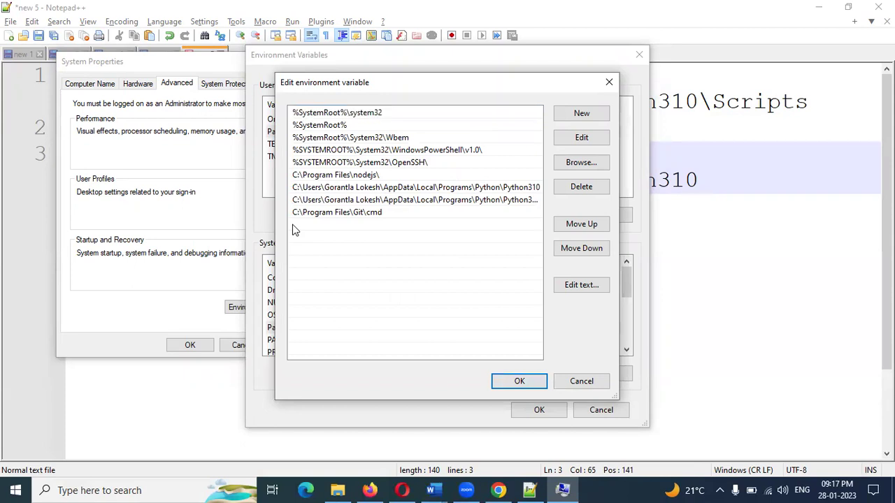
pyautogui.click(294, 228)
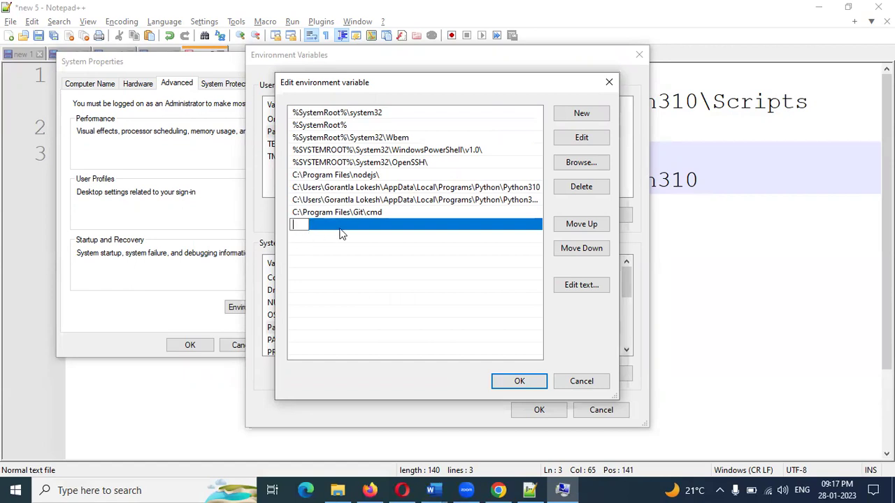
pyautogui.click(297, 242)
pyautogui.doubleClick(297, 242)
pyautogui.click(520, 381)
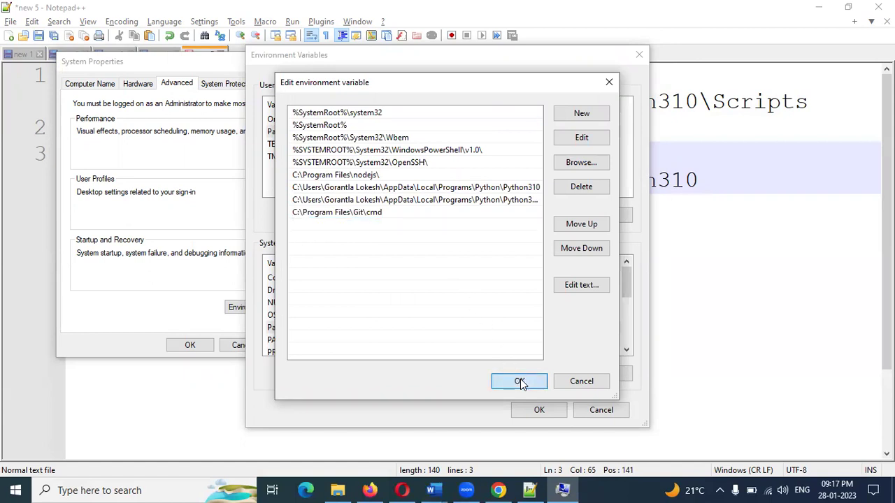
pyautogui.click(539, 412)
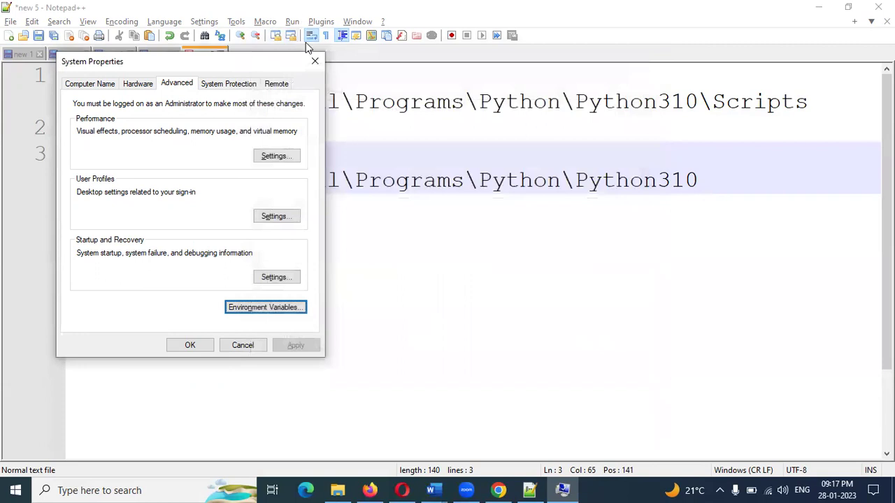
pyautogui.click(200, 346)
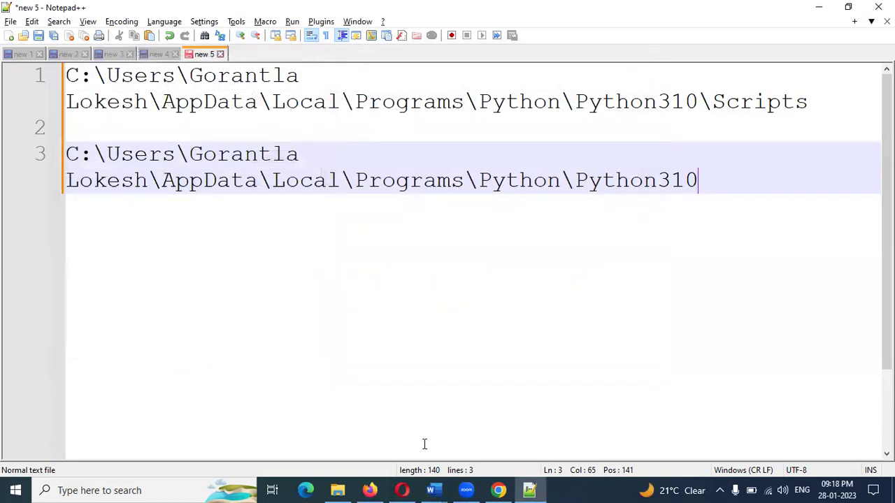
# Step: In Command Prompt, confirm python --version reports Python 3.10.9, then close it
pyautogui.click(150, 490)
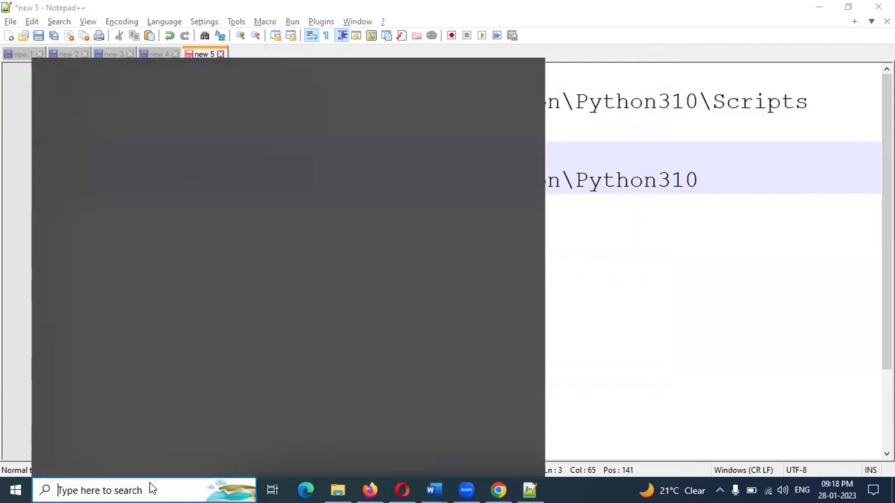
pyautogui.write('cmd')
pyautogui.press('Return')
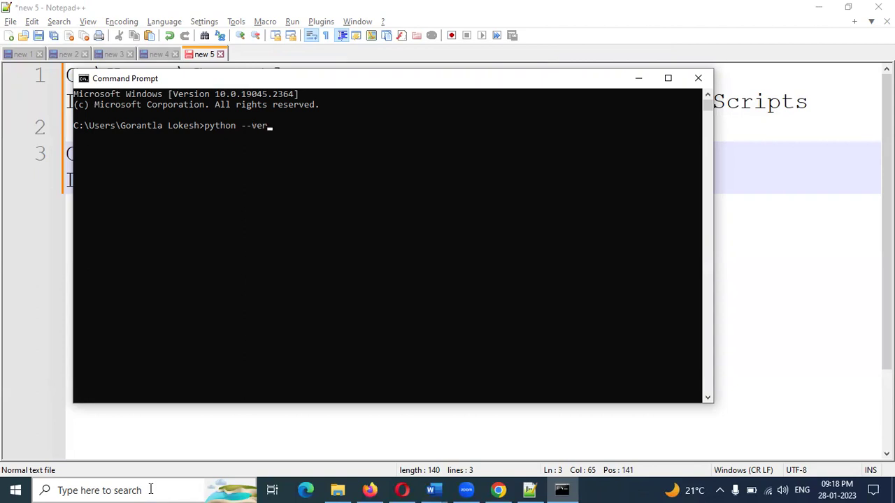
pyautogui.press('Return')
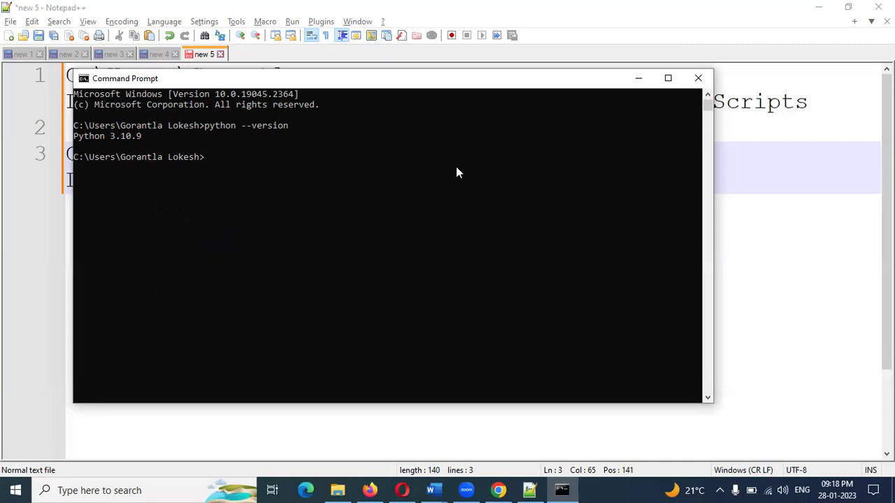
pyautogui.click(697, 78)
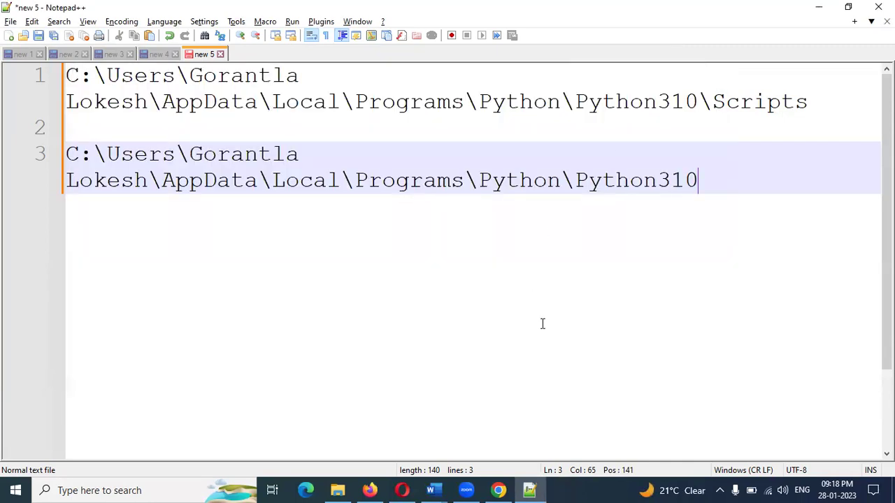
# Step: Open the Pycharm Install guide, move down to its Free Download step, and return to Chrome
pyautogui.click(440, 489)
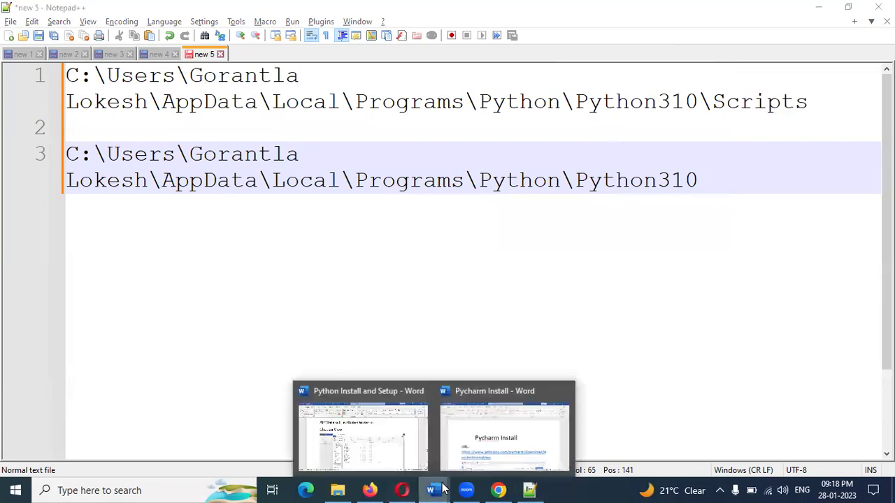
pyautogui.click(466, 436)
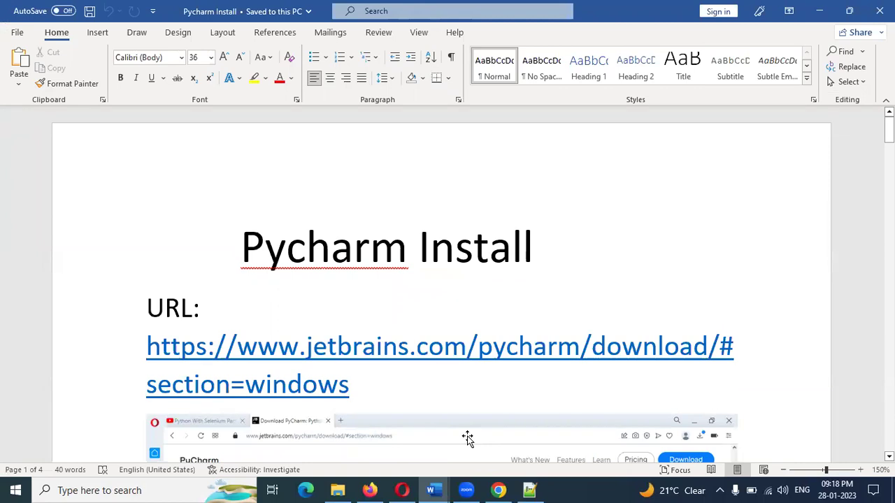
pyautogui.press('Down')
pyautogui.press('Down')
pyautogui.press('Down')
pyautogui.press('Down')
pyautogui.press('Down')
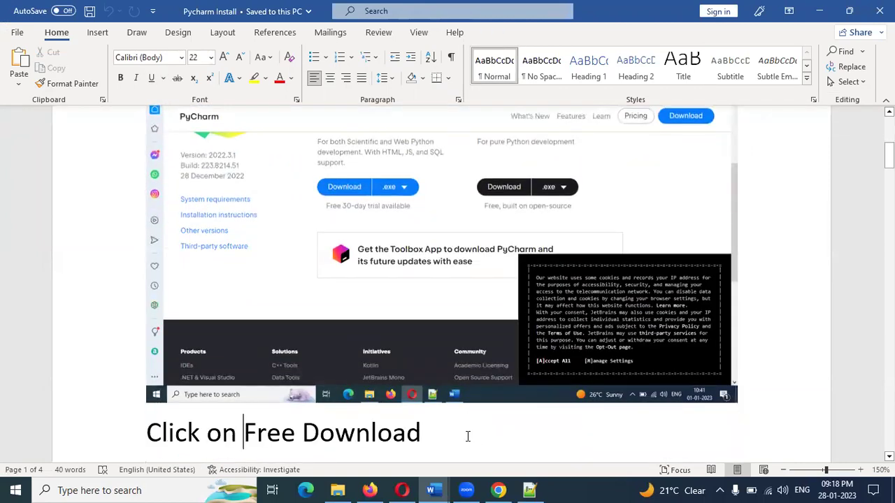
pyautogui.click(501, 490)
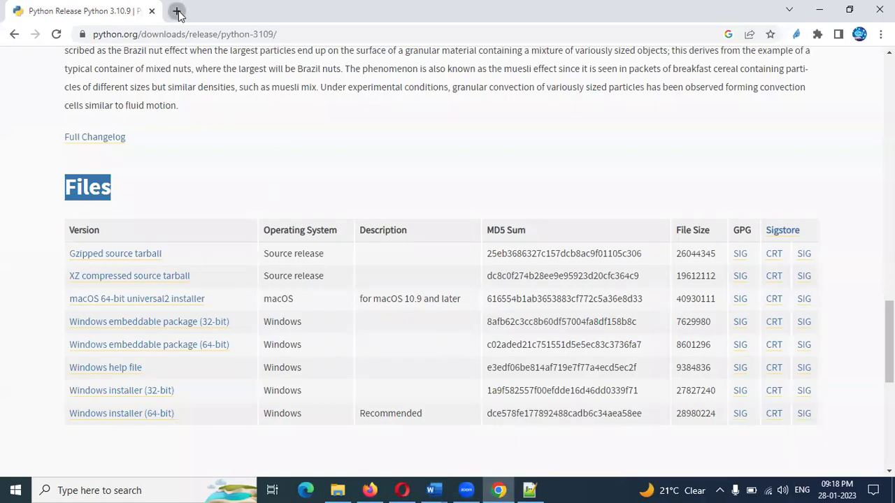
# Step: In a new tab, search 'pycharm download' and open the JetBrains PyCharm download page
pyautogui.click(178, 12)
pyautogui.write('pych')
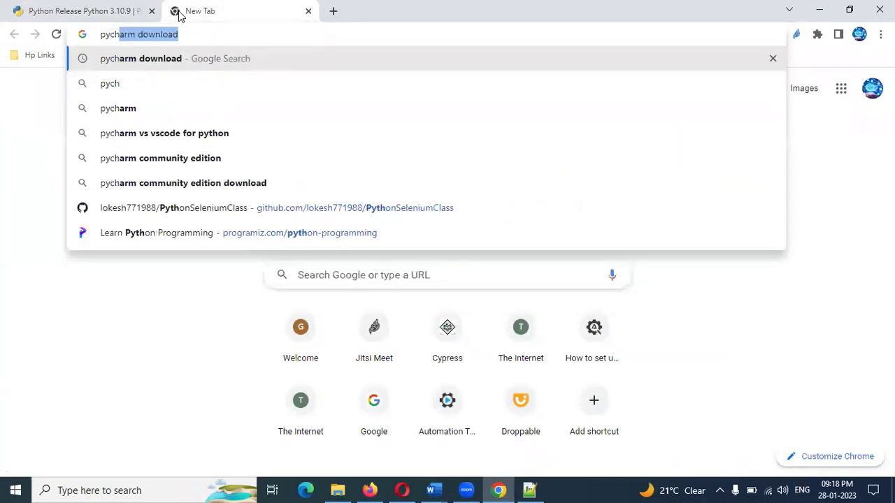
pyautogui.press('Return')
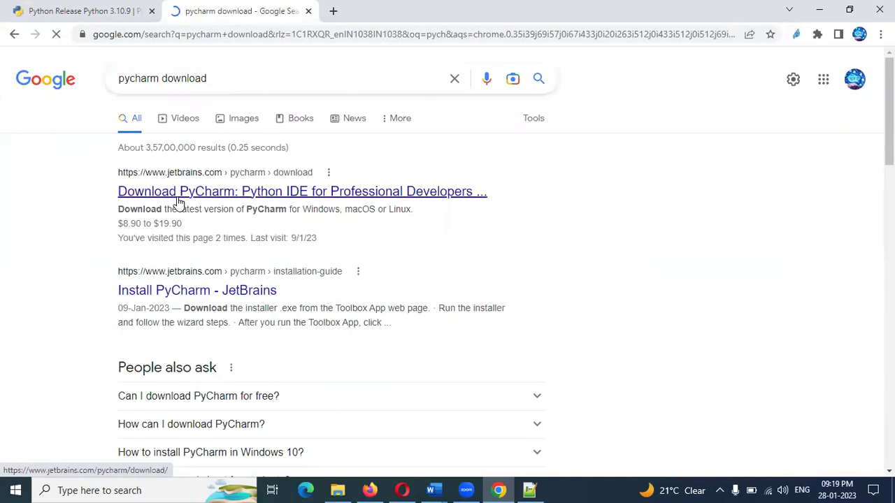
pyautogui.click(193, 199)
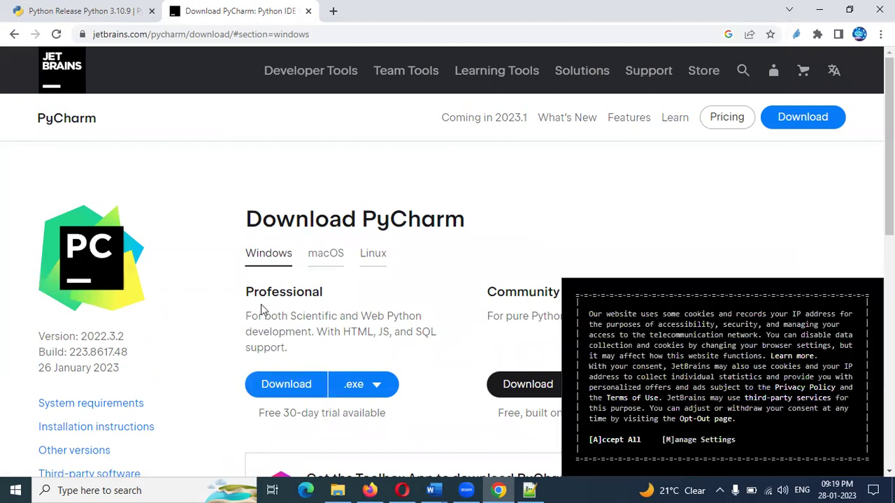
# Step: Compare the Professional and Community editions and download the free Community edition
pyautogui.doubleClick(271, 290)
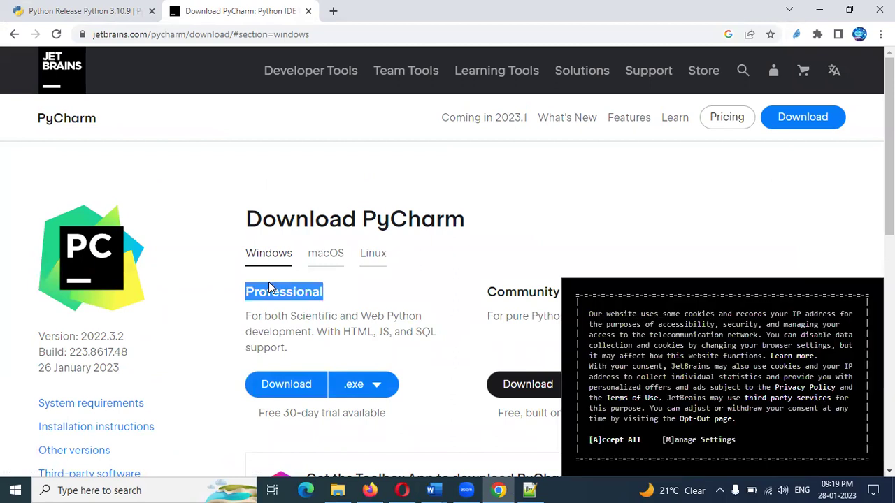
pyautogui.doubleClick(499, 294)
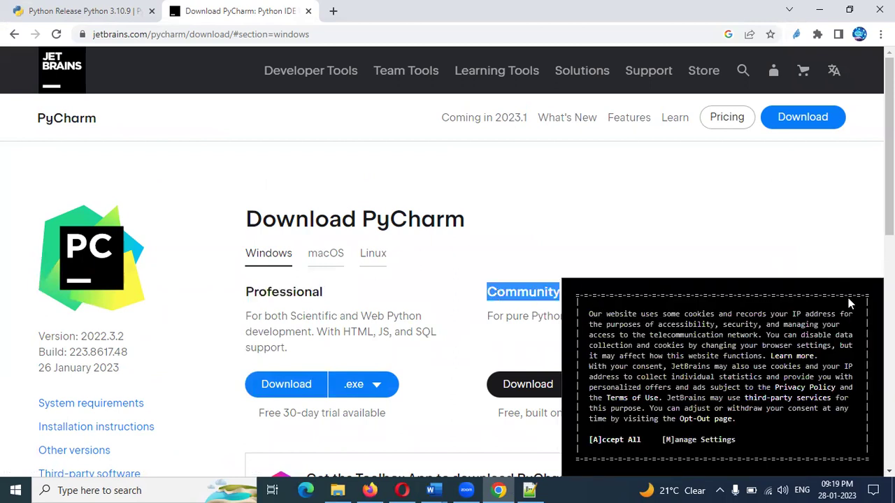
pyautogui.click(570, 295)
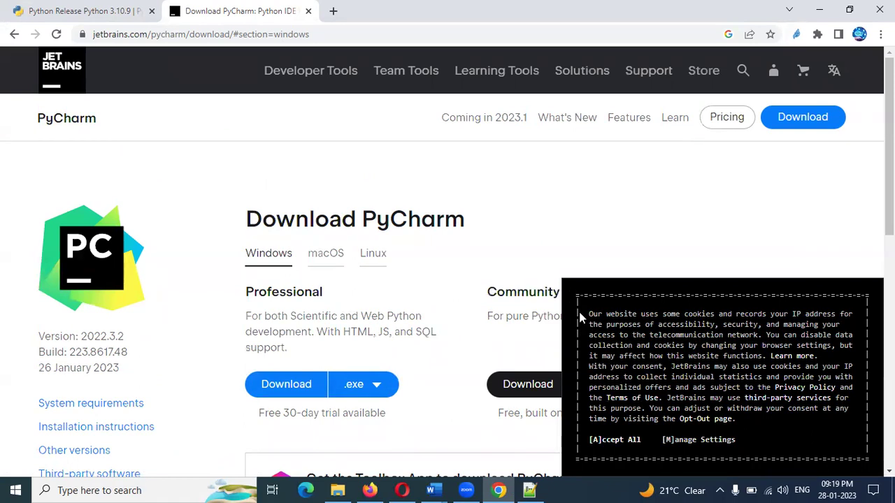
pyautogui.doubleClick(277, 292)
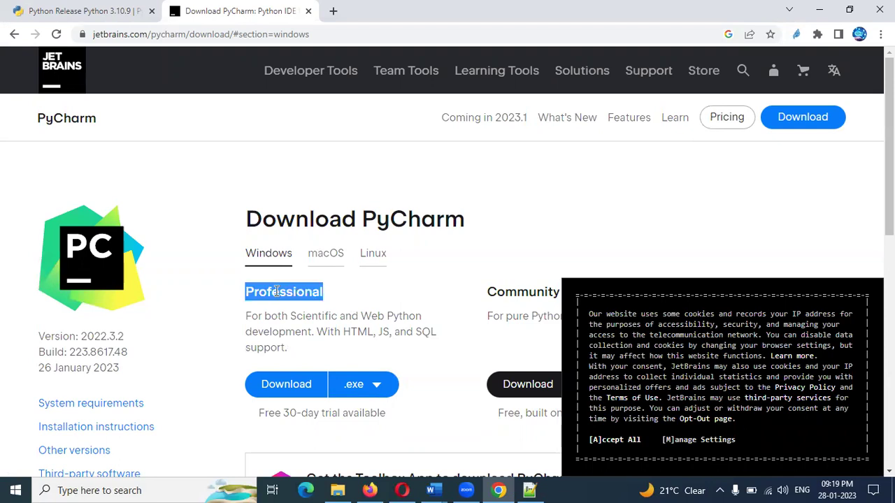
pyautogui.doubleClick(517, 291)
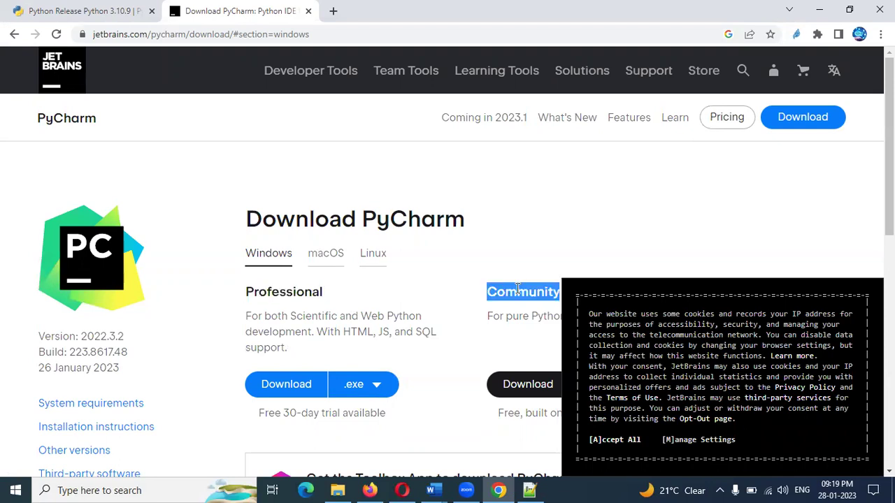
pyautogui.click(517, 389)
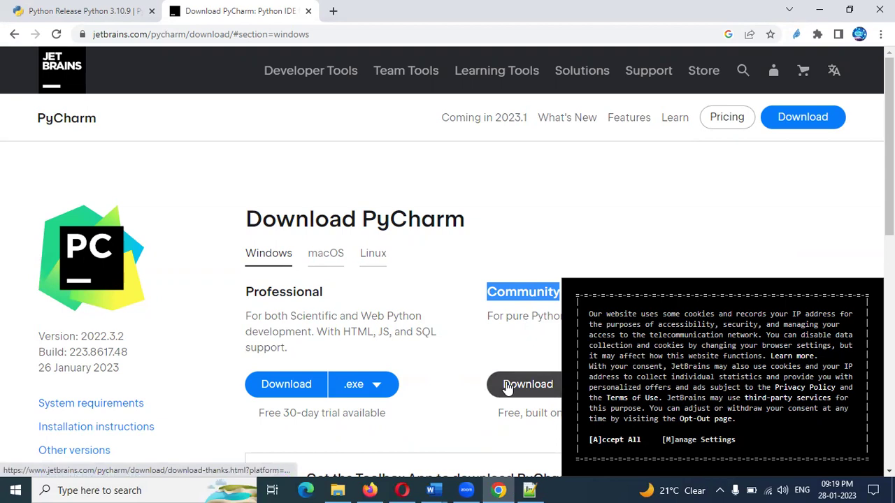
# Step: Bring the Pycharm Install guide back and move to the double-click .exe step
pyautogui.moveTo(434, 490)
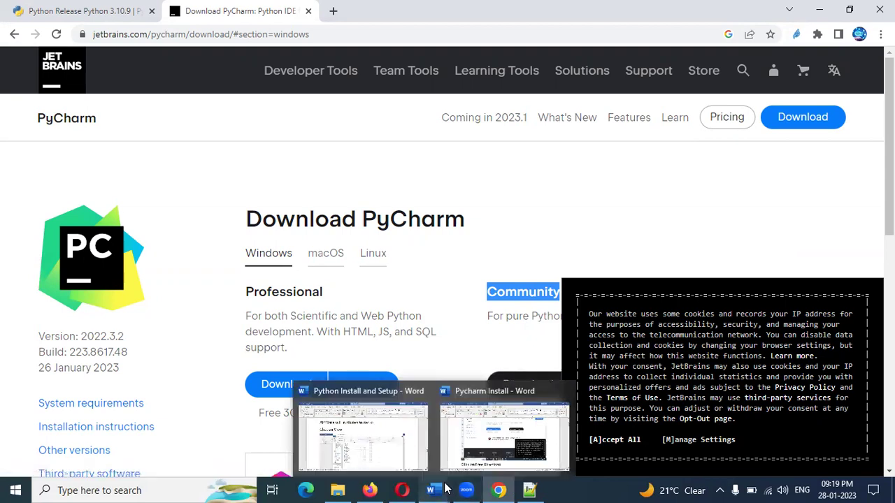
pyautogui.click(461, 453)
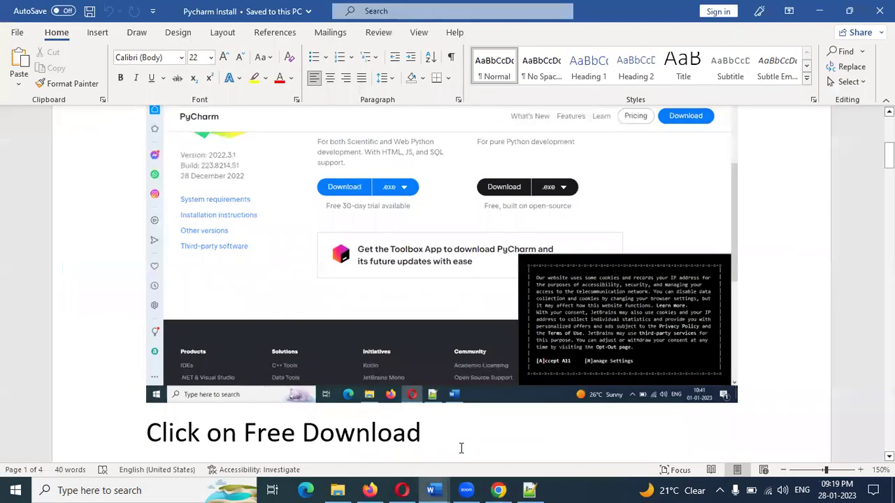
pyautogui.click(461, 448)
pyautogui.press('Down')
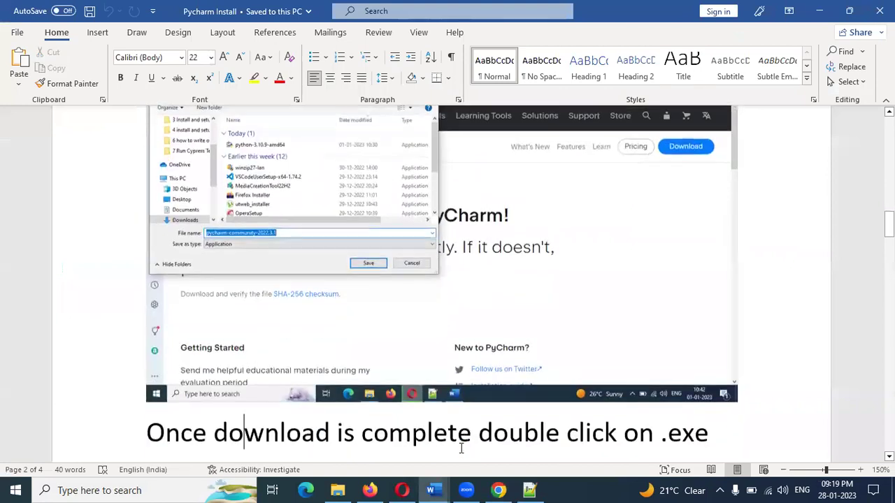
pyautogui.scroll(-5, 461, 448)
pyautogui.click(459, 450)
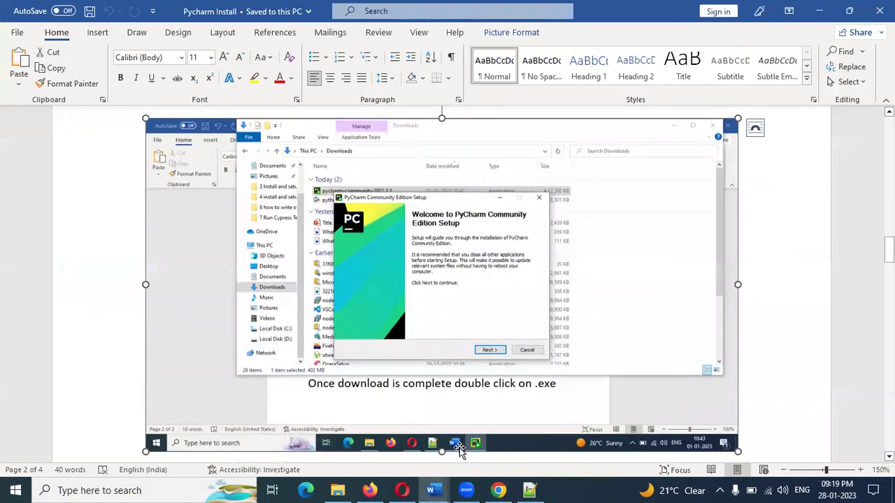
pyautogui.press('Up')
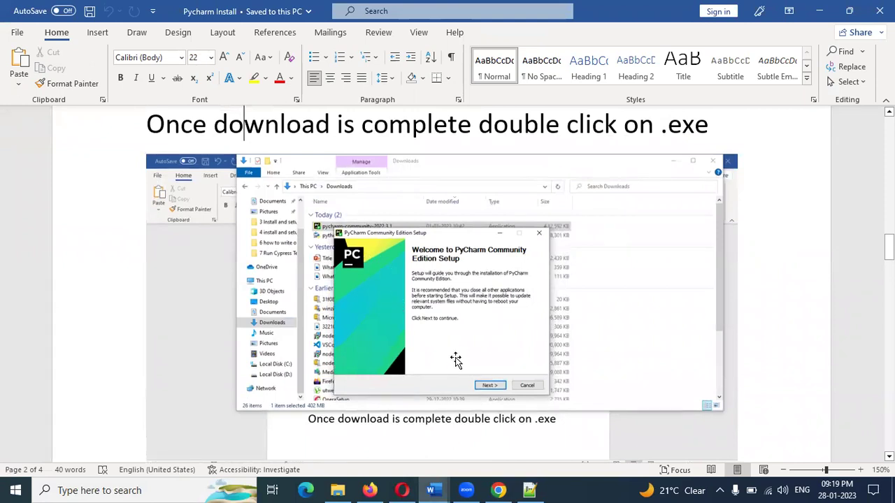
# Step: Step through the PyCharm Setup welcome and Completing Setup screenshots
pyautogui.click(492, 385)
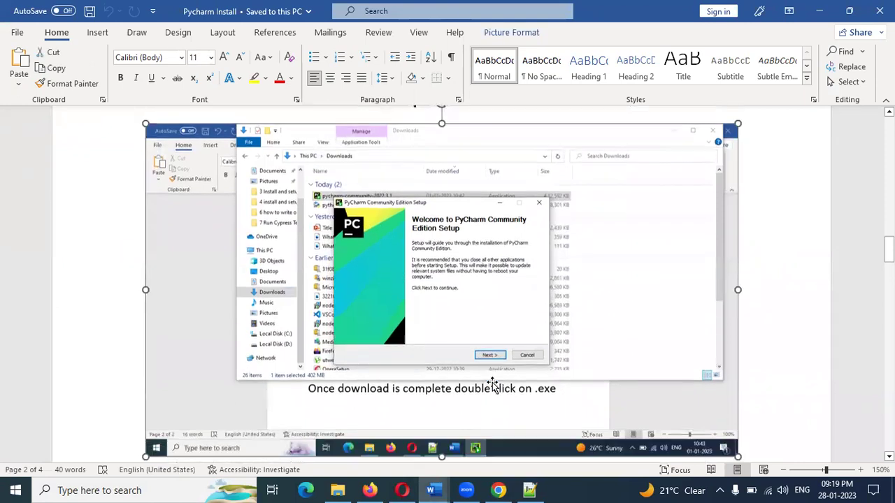
pyautogui.scroll(-5, 493, 385)
pyautogui.click(492, 386)
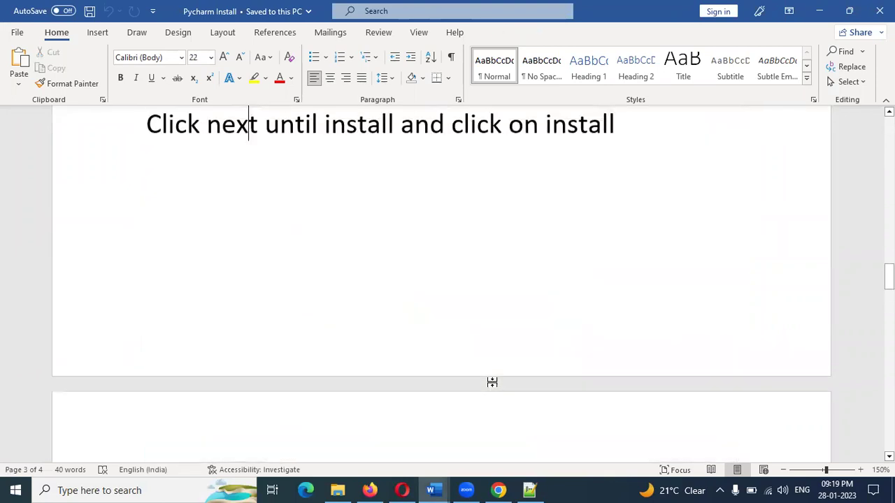
pyautogui.scroll(-5, 493, 384)
pyautogui.click(493, 384)
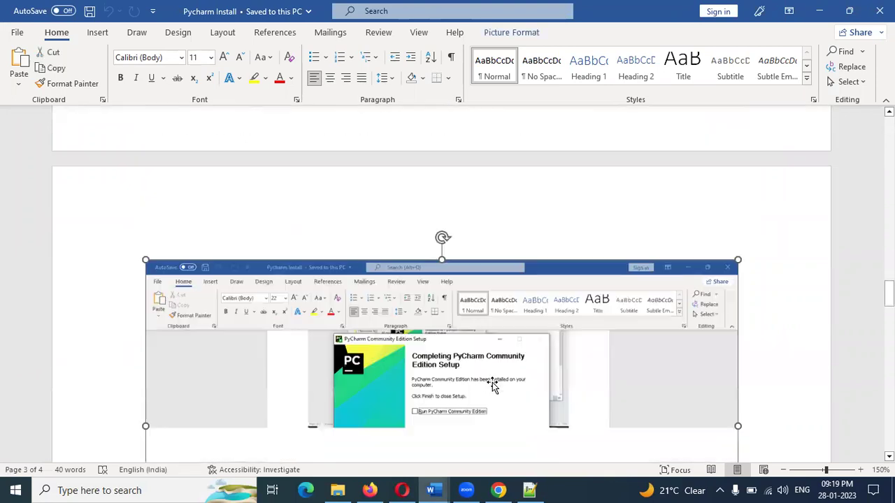
pyautogui.scroll(-2, 493, 384)
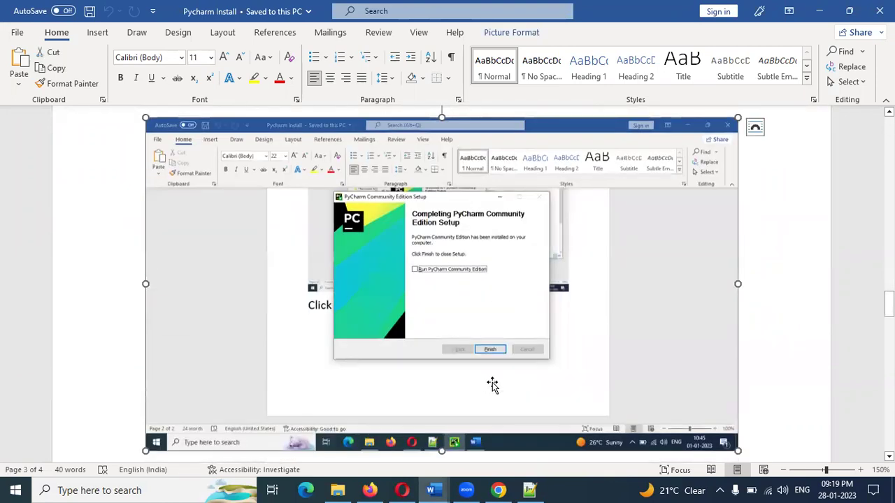
pyautogui.scroll(-3, 493, 386)
# Step: Continue past the JetBrains terms screenshot to the Data Sharing screenshot
pyautogui.click(493, 385)
pyautogui.scroll(-3, 493, 385)
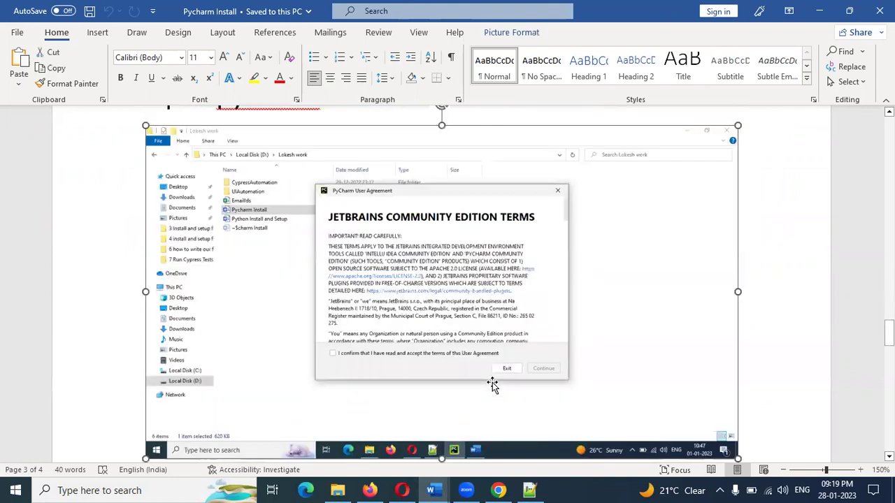
pyautogui.scroll(-2, 493, 384)
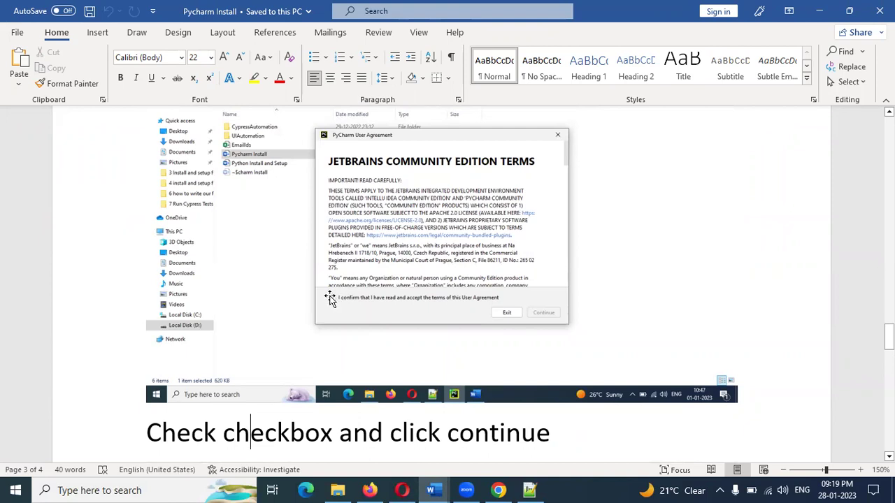
pyautogui.scroll(-5, 389, 310)
pyautogui.click(390, 313)
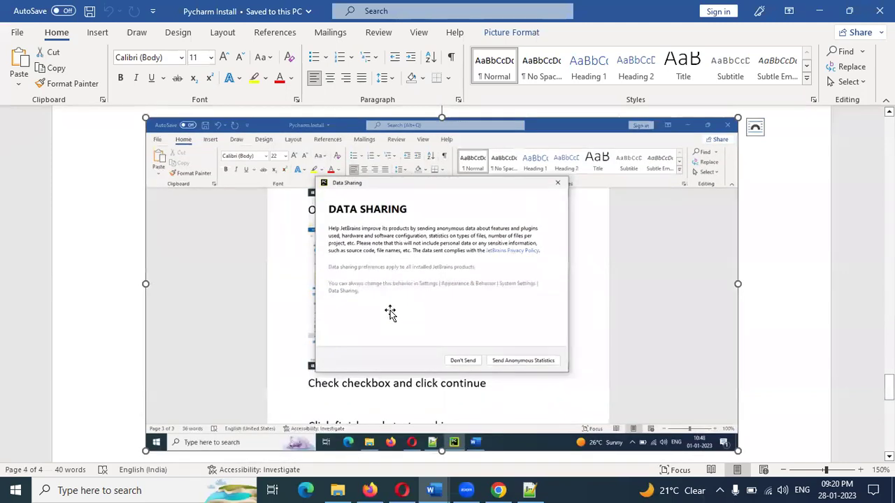